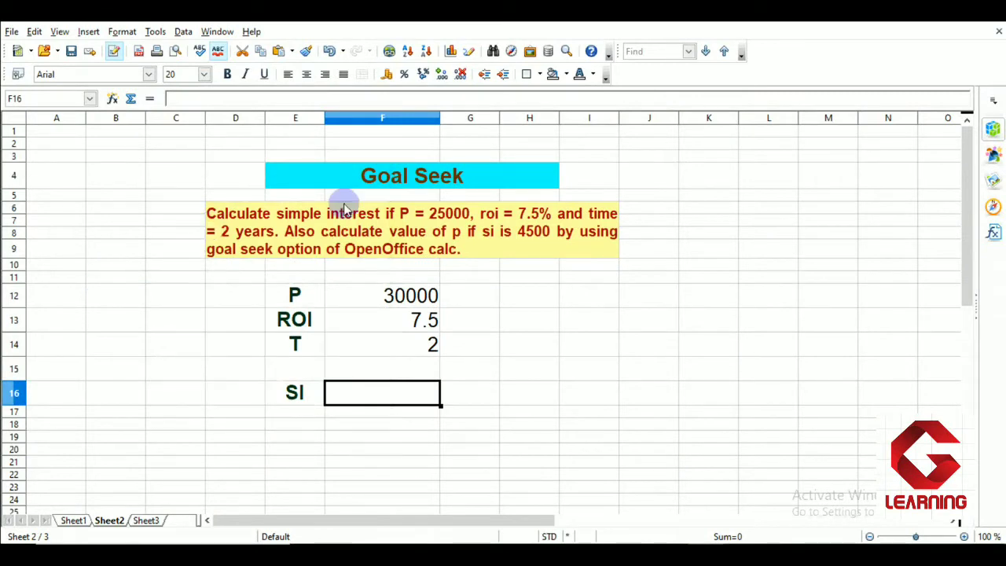
Set the principal P in cell F12 to 25000, keeping the existing rate and time entries.
click(357, 176)
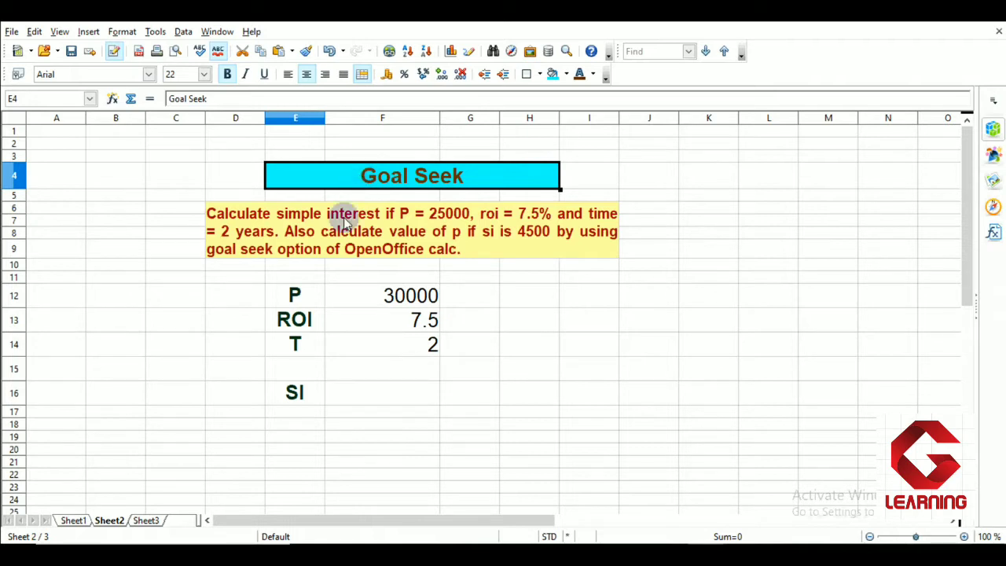
click(337, 240)
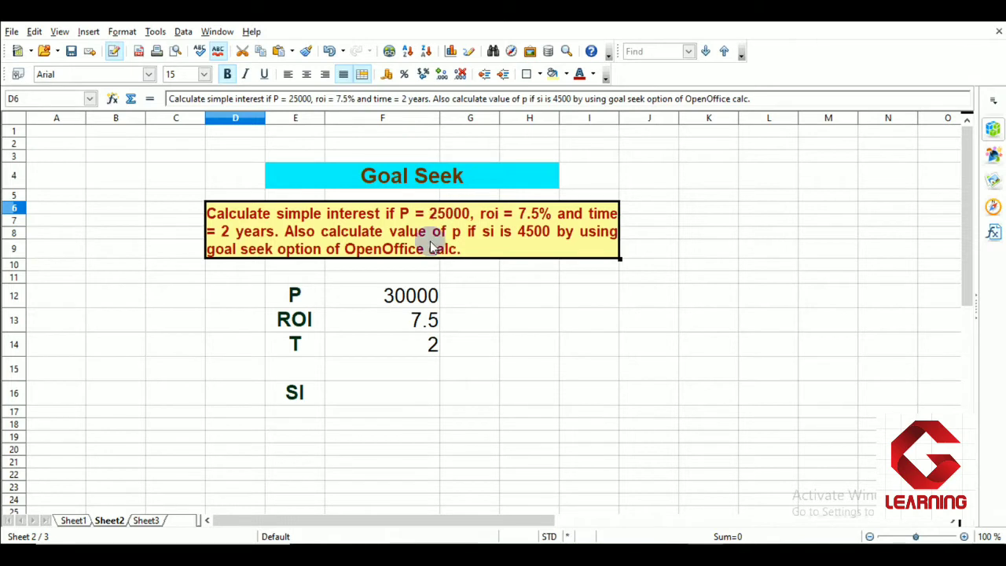
click(410, 304)
text(25000)
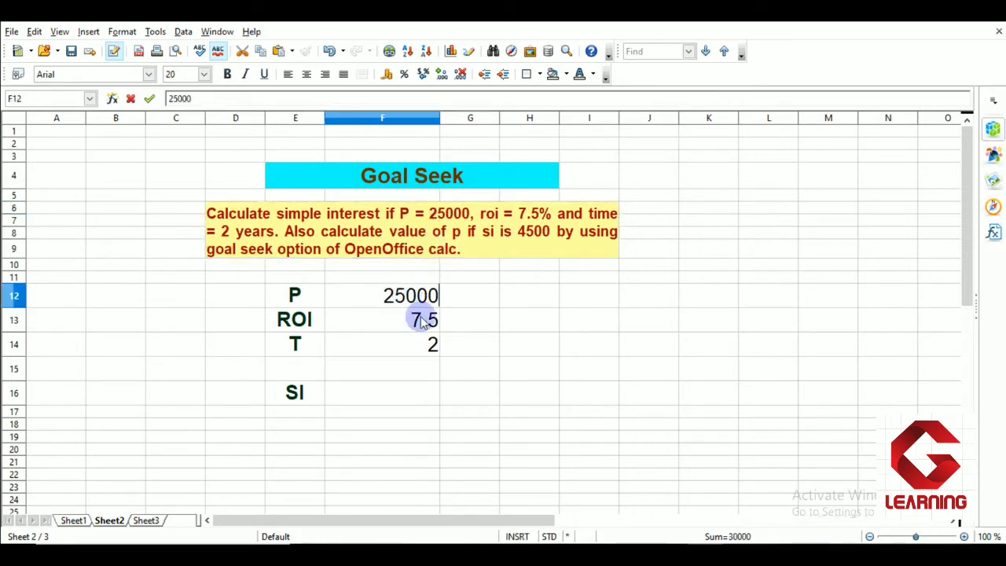
click(417, 326)
click(417, 349)
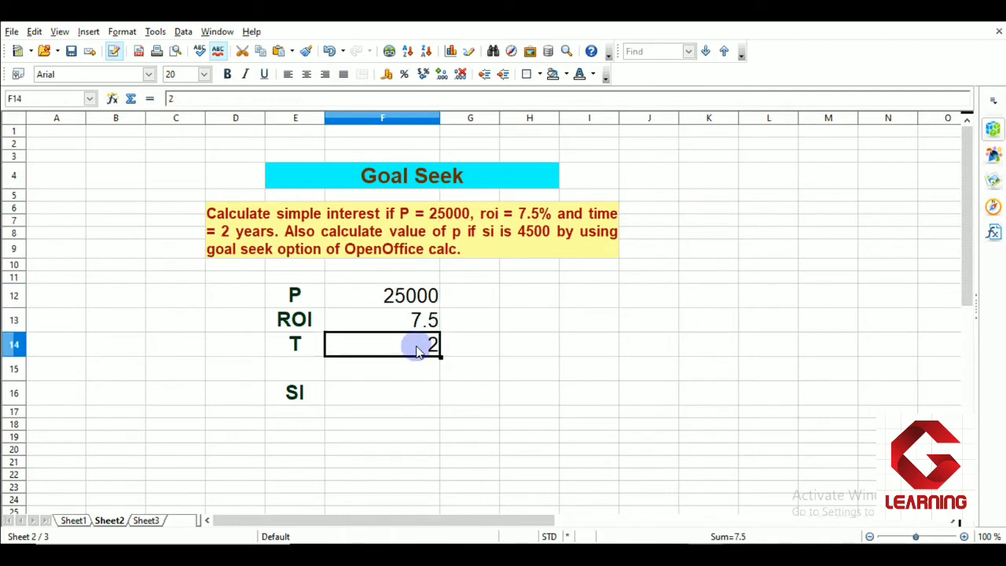
Enter the simple interest formula =(F12*F13*F14)/100 in cell F16 beside the SI label.
click(350, 393)
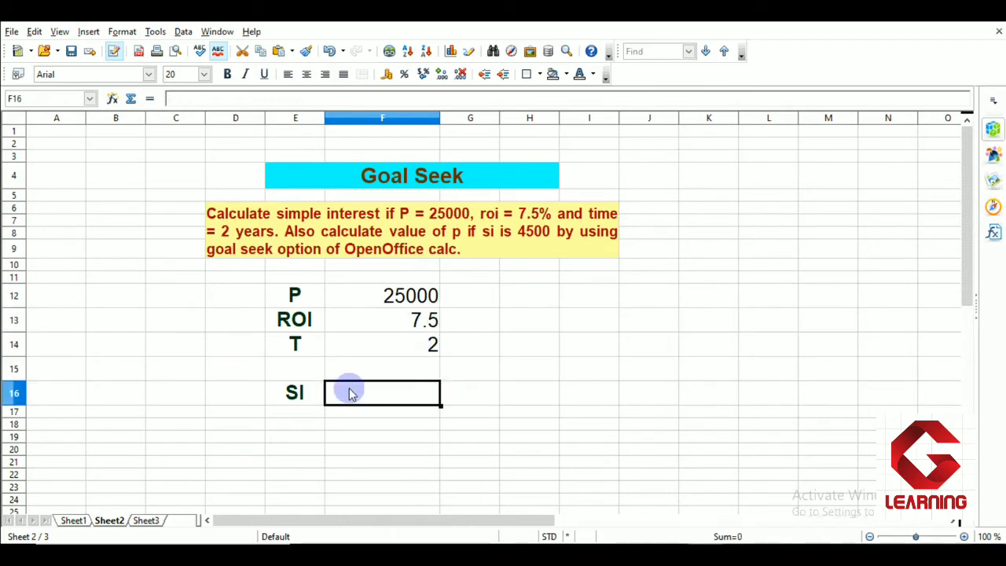
text(=)
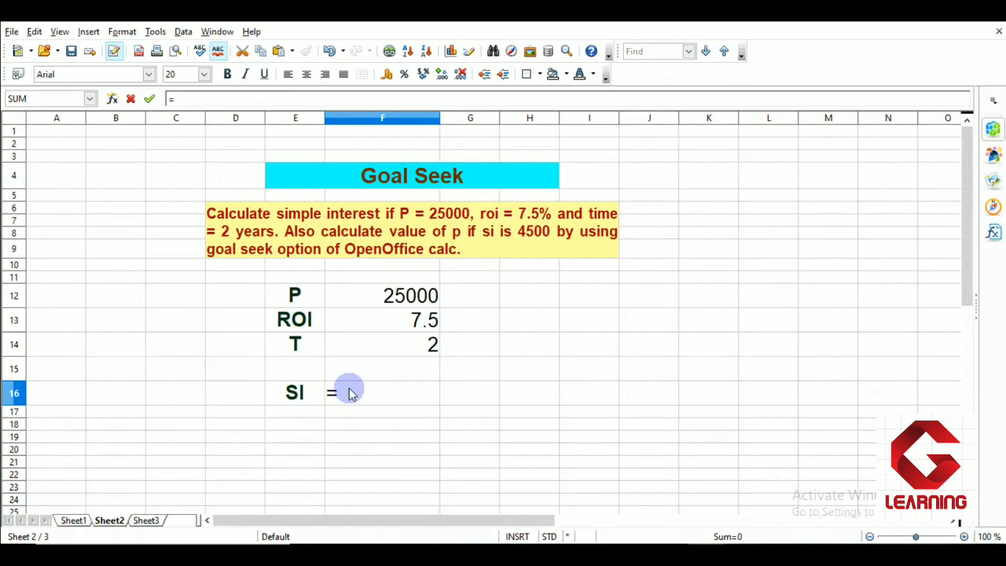
text(()
click(418, 295)
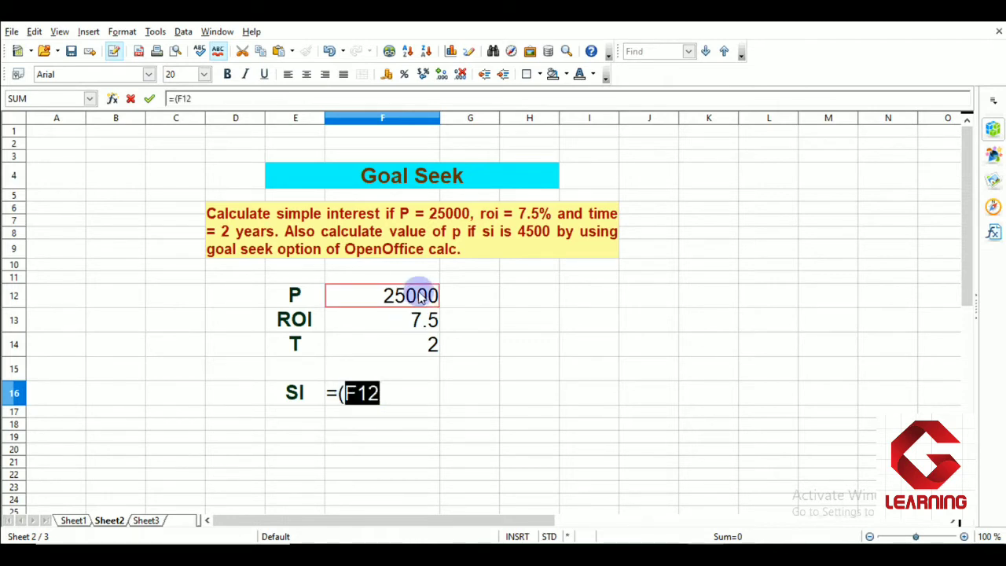
text(*)
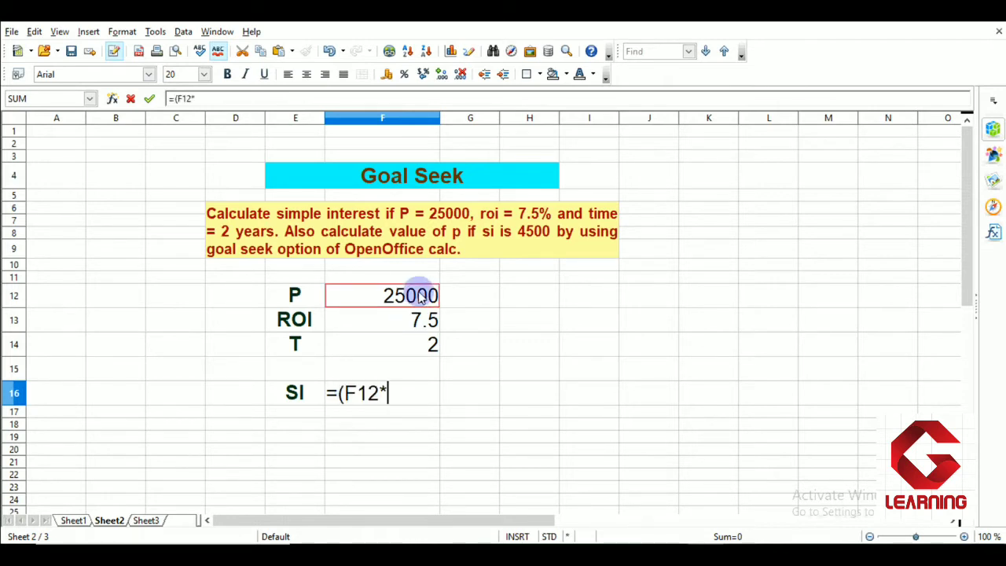
click(415, 318)
text(*)
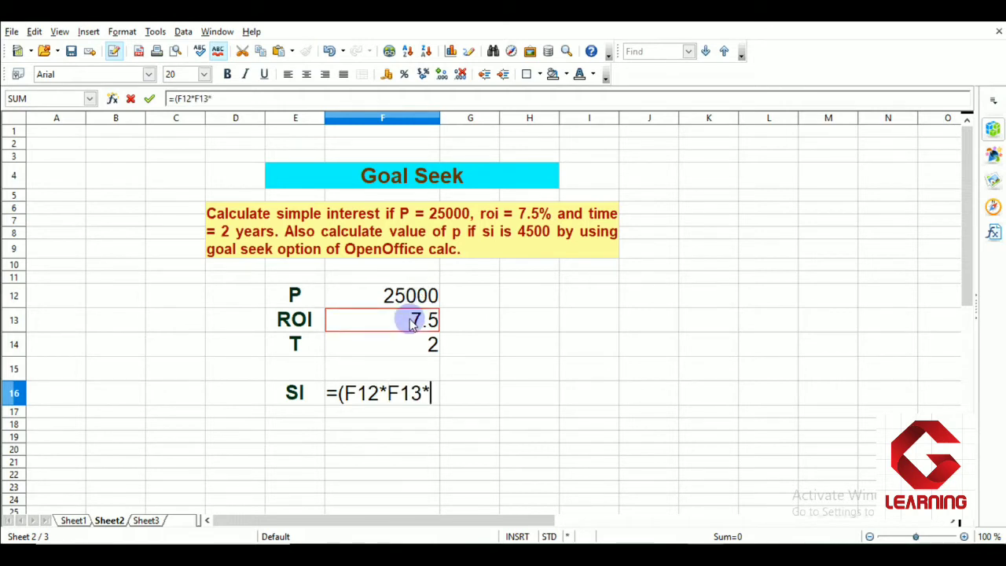
click(409, 345)
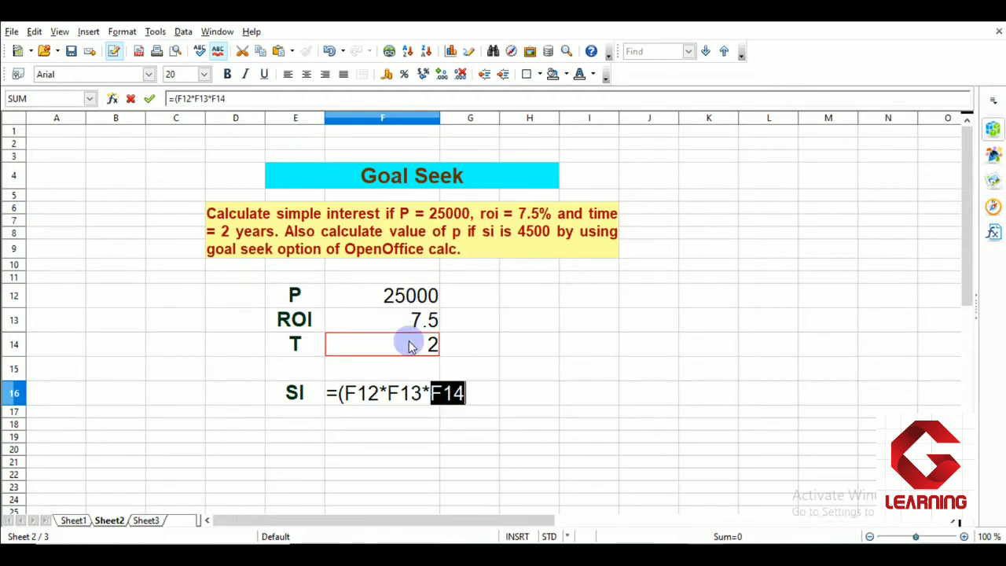
text()/100)
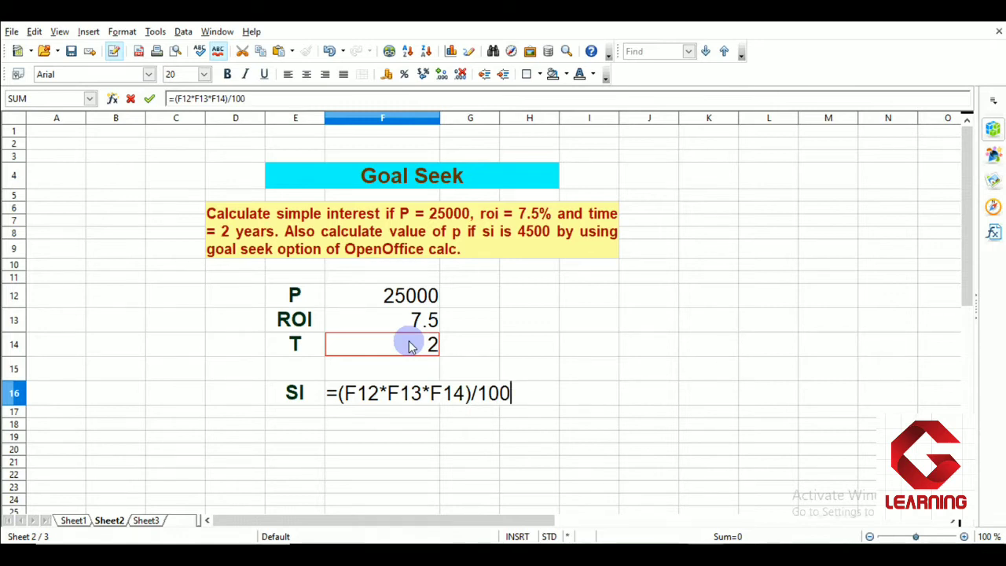
key(Return)
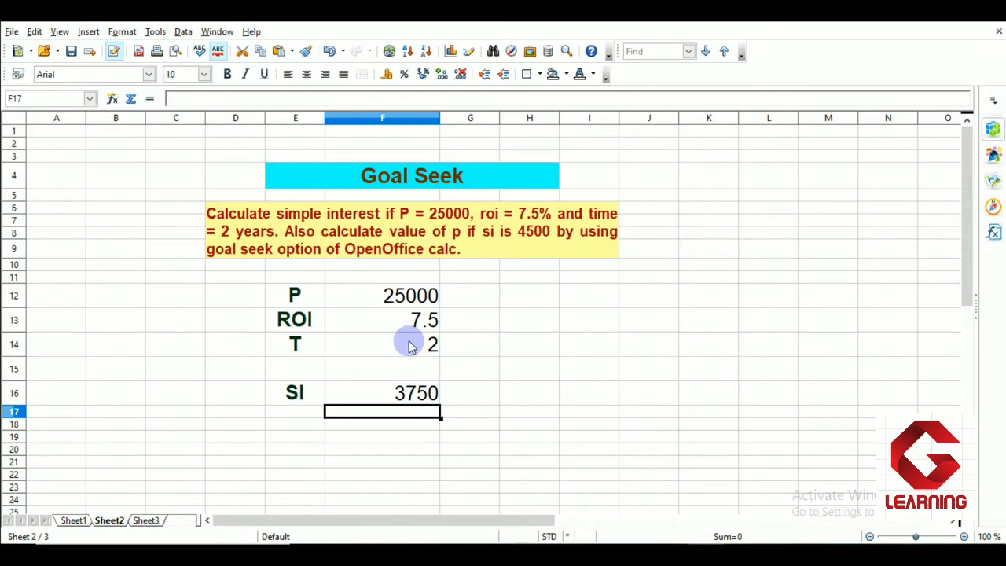
Start Goal Seek with the simple interest cell F16 as the formula cell and a target value of 4500.
click(391, 395)
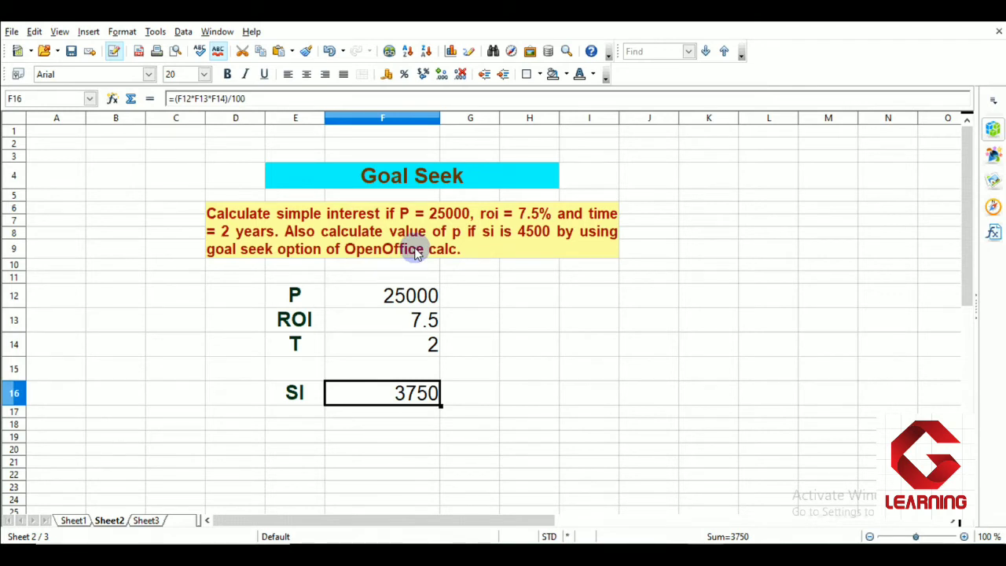
click(377, 297)
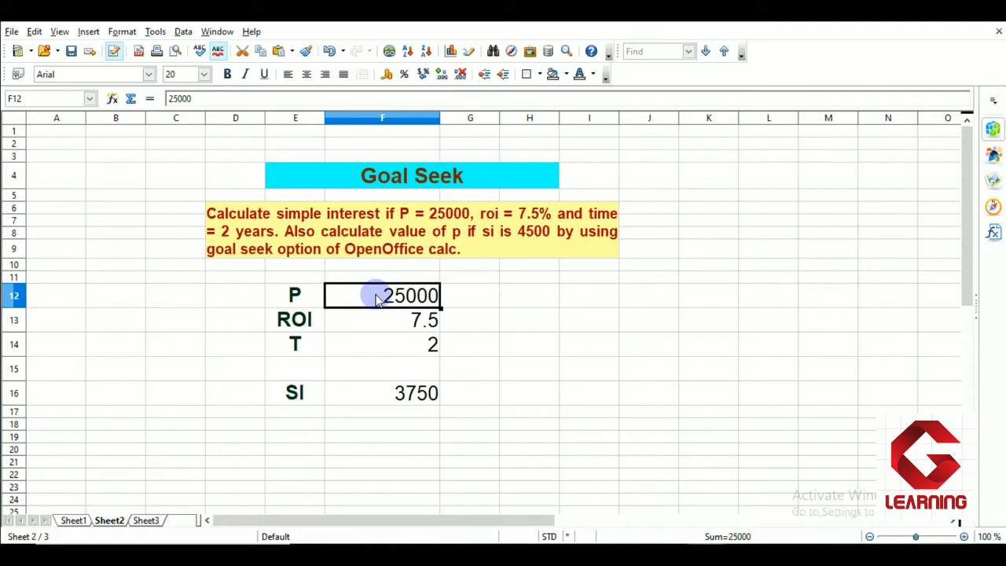
click(366, 399)
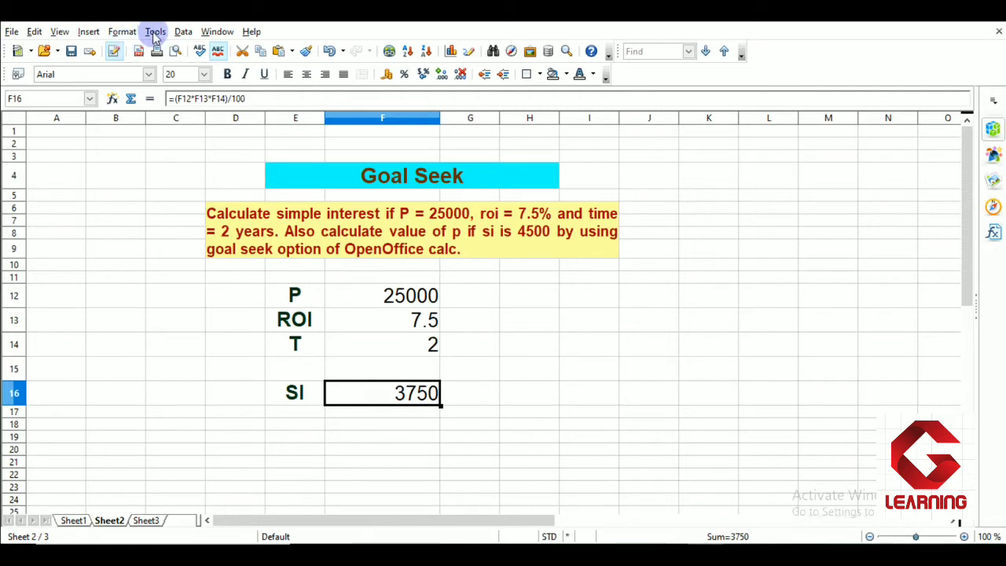
click(154, 37)
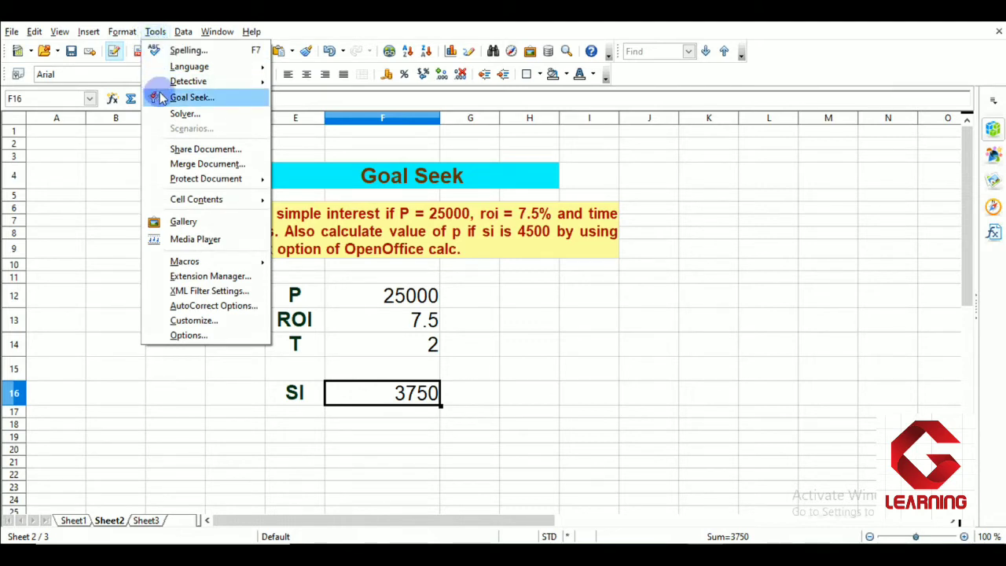
click(225, 105)
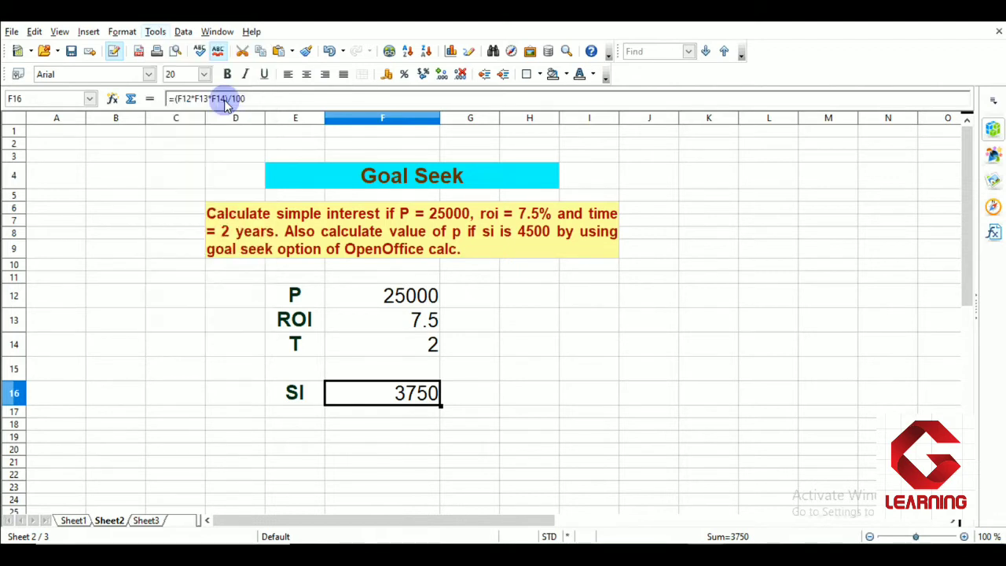
drag(520, 206, 541, 282)
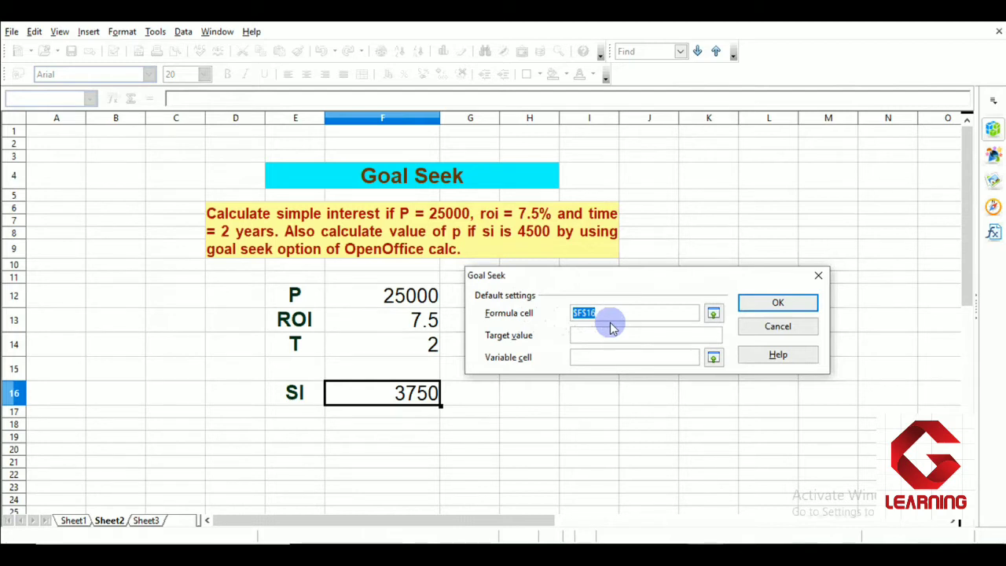
click(366, 394)
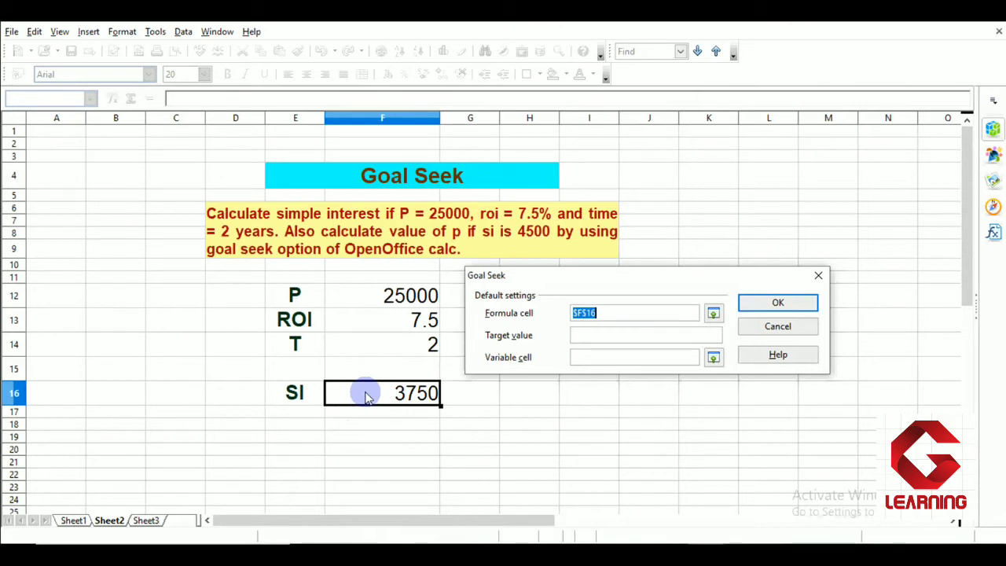
click(594, 335)
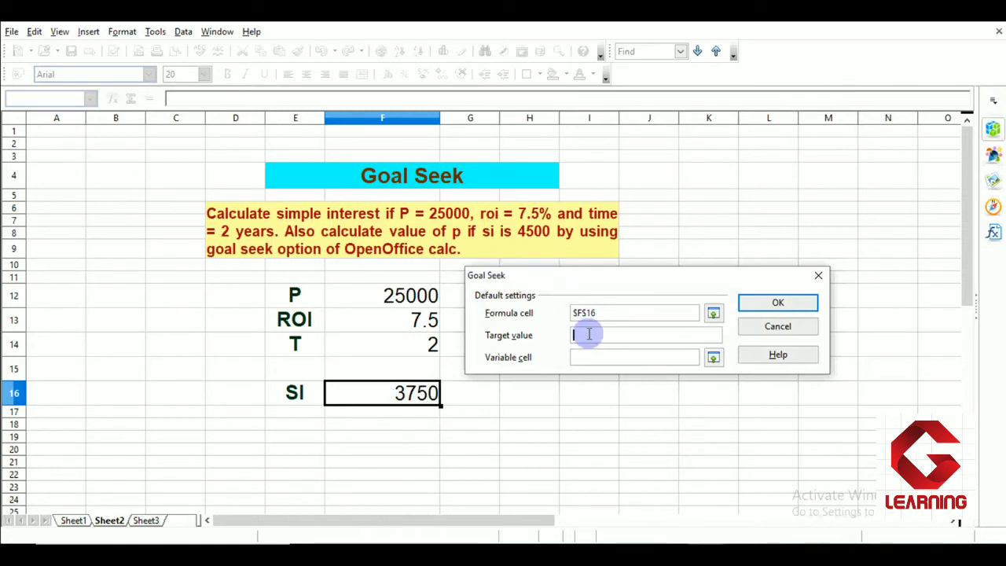
text(4500)
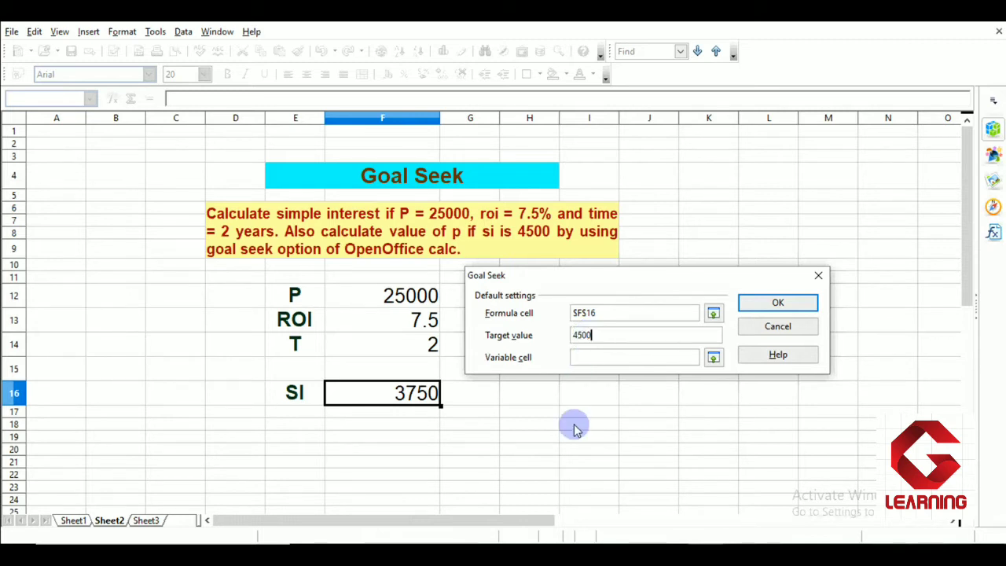
Use the principal cell F12 as the variable cell, run Goal Seek and accept inserting its result.
click(575, 358)
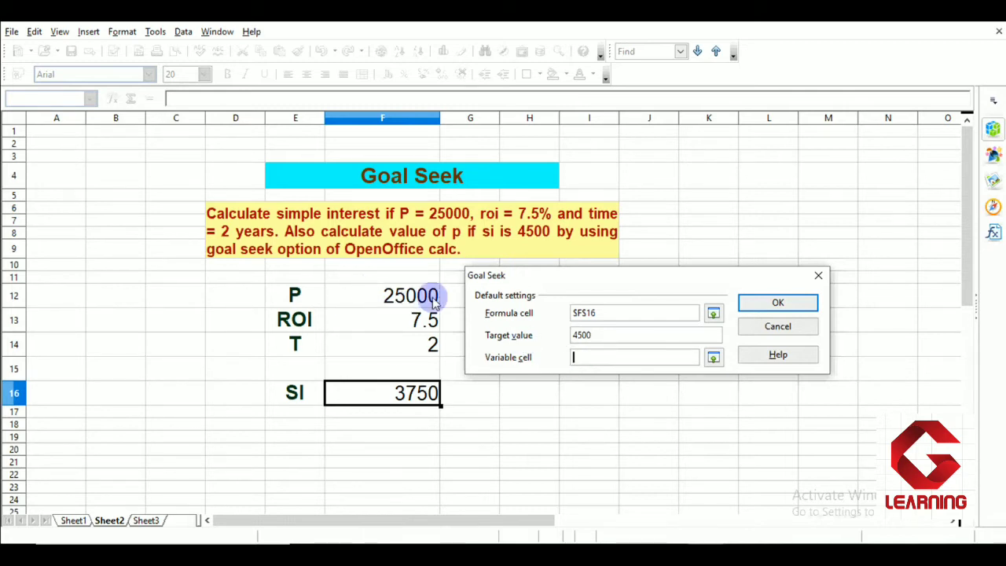
click(374, 300)
click(389, 299)
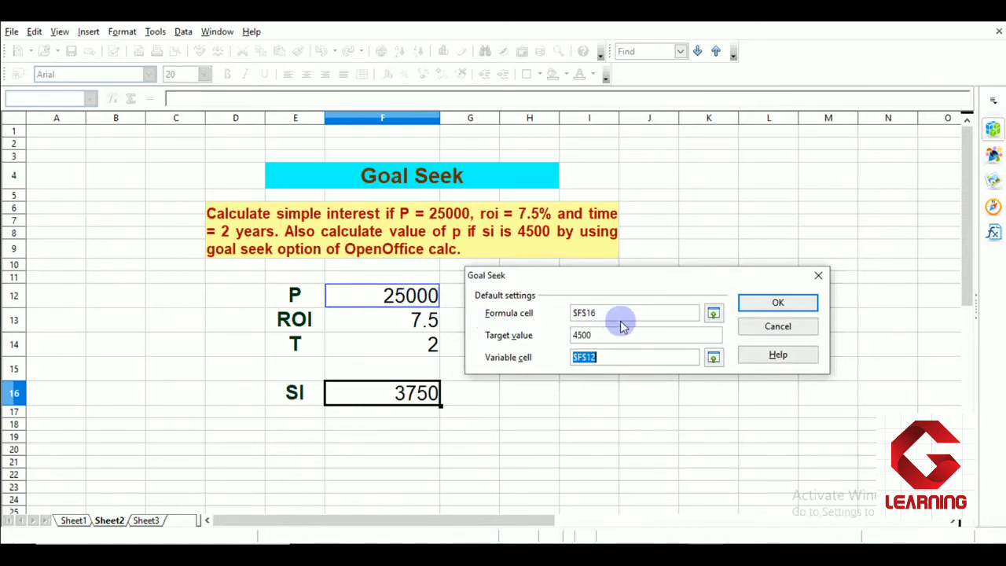
click(770, 303)
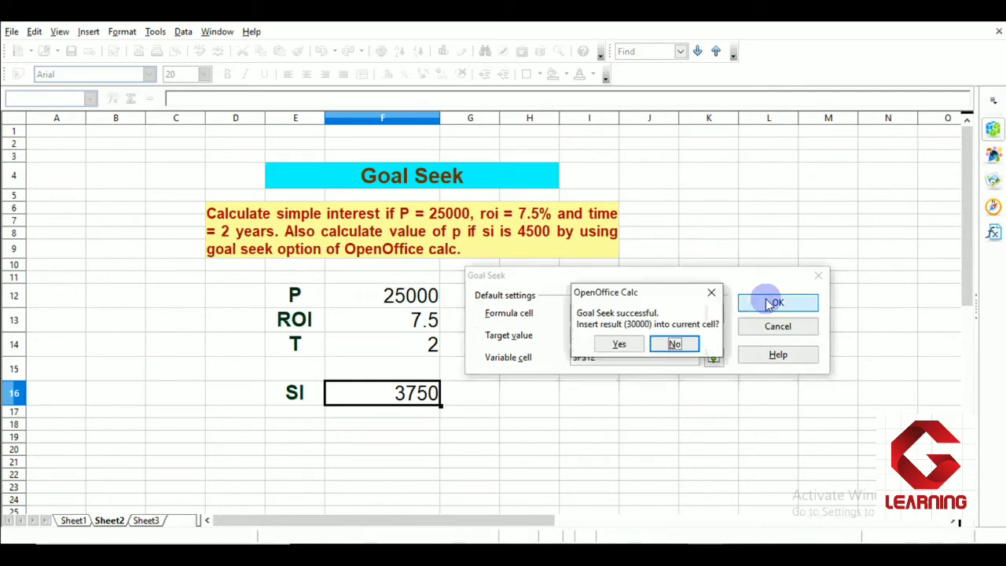
click(614, 346)
click(516, 371)
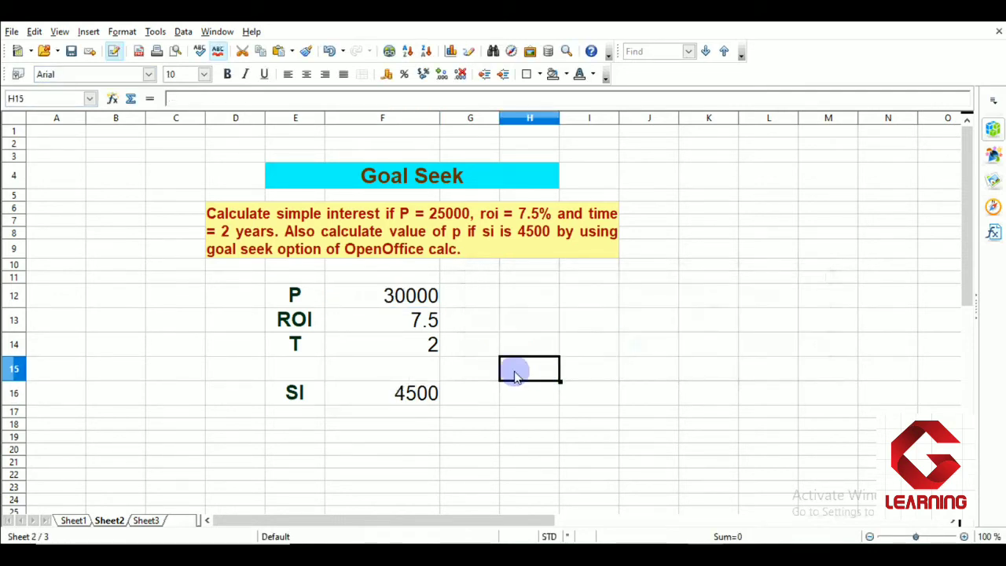
click(398, 294)
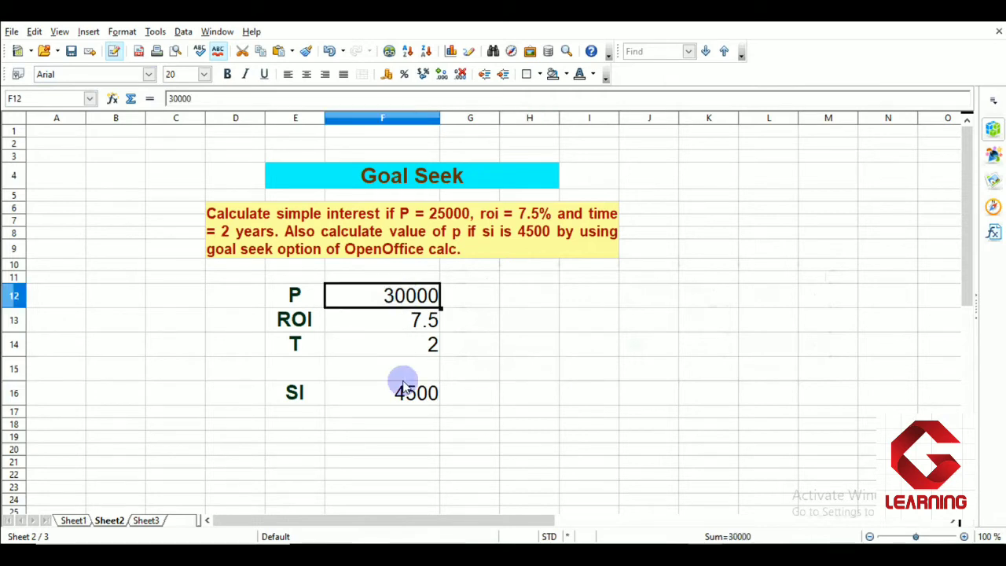
click(386, 400)
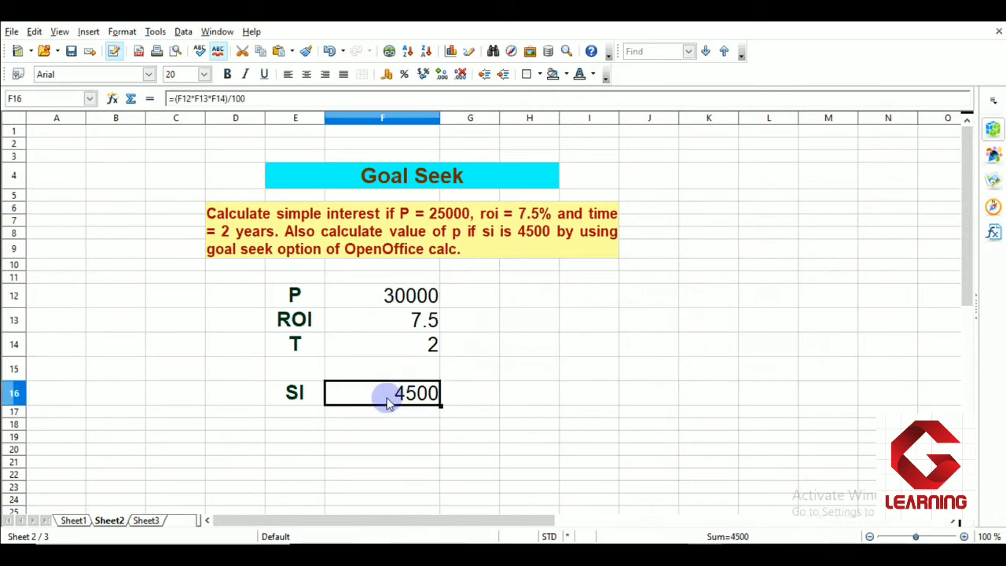
click(411, 325)
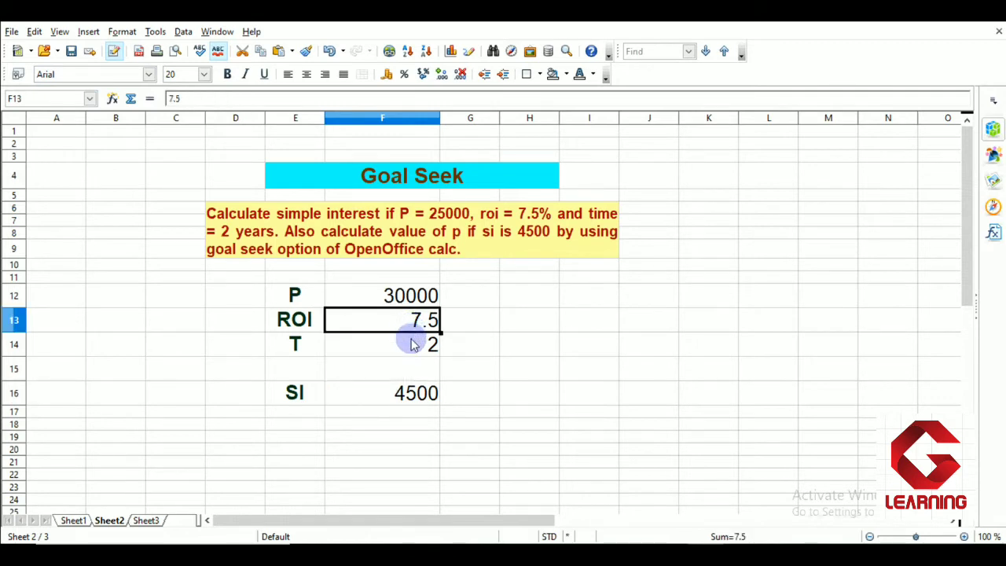
click(412, 339)
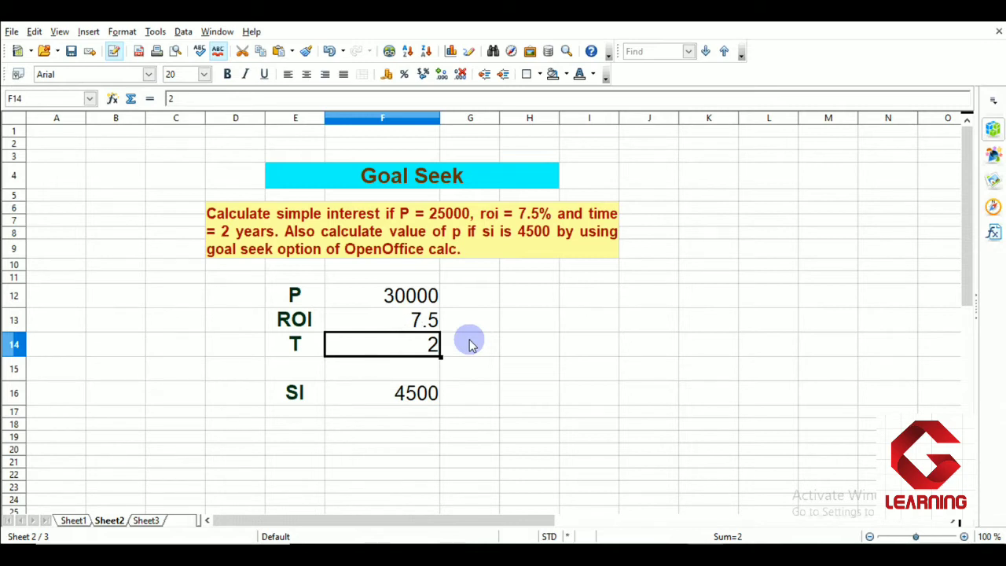
Note a second problem beside the data: SI in J12 with 6000 in K12, and P in J13.
click(641, 302)
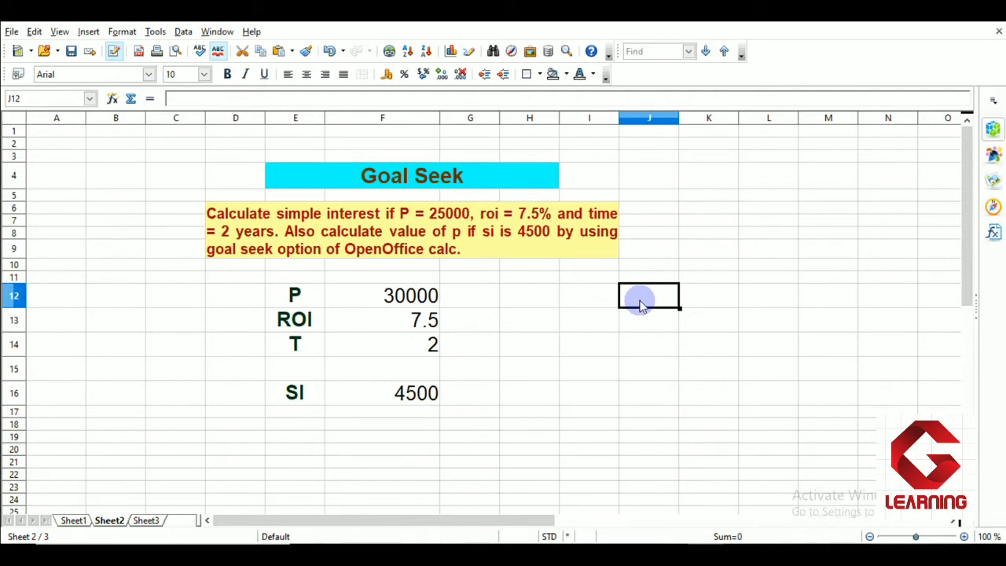
text(SI)
key(Tab)
text(6000)
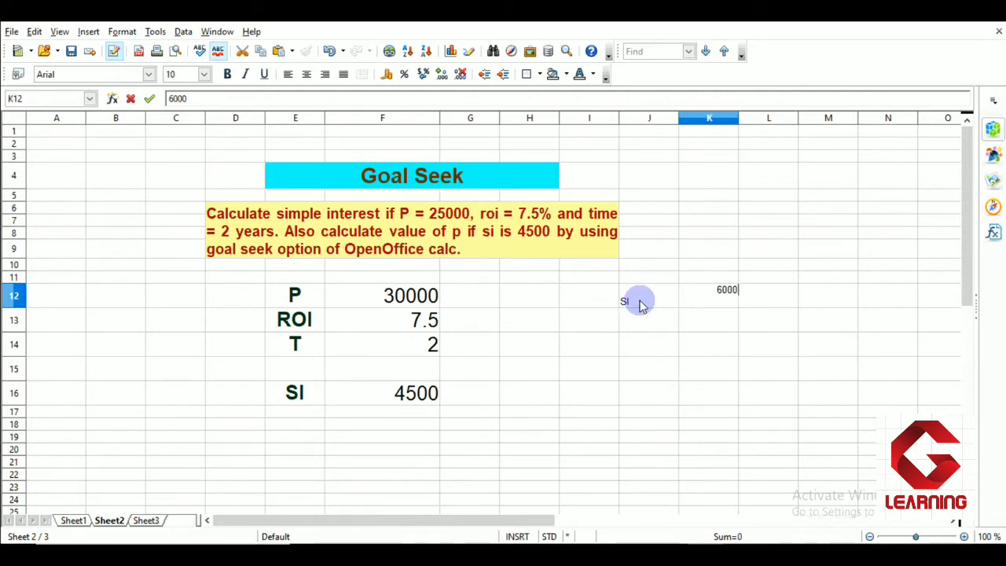
click(639, 318)
text(P)
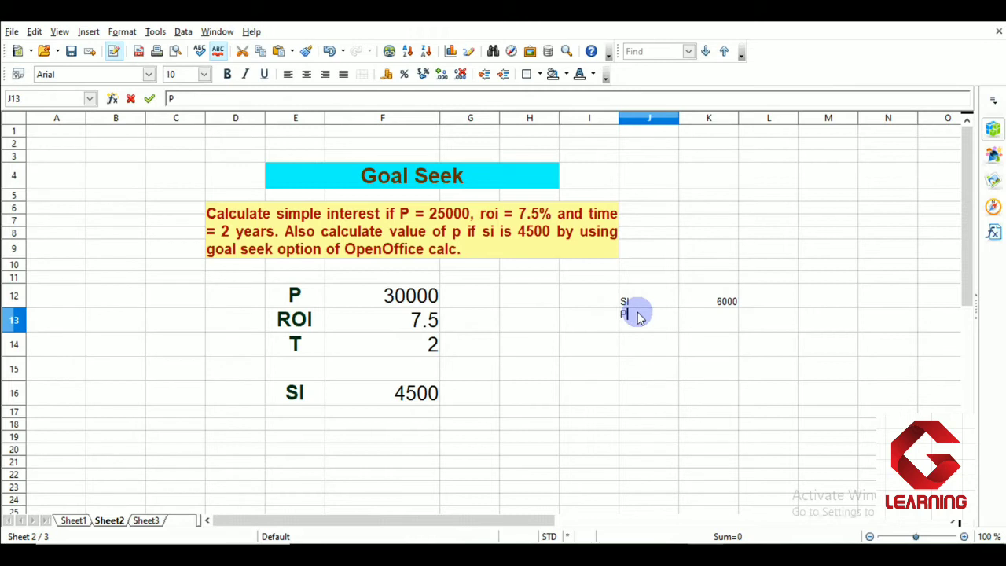
Start Goal Seek with the simple interest cell F16 as the formula cell and a target value of 6000.
click(393, 393)
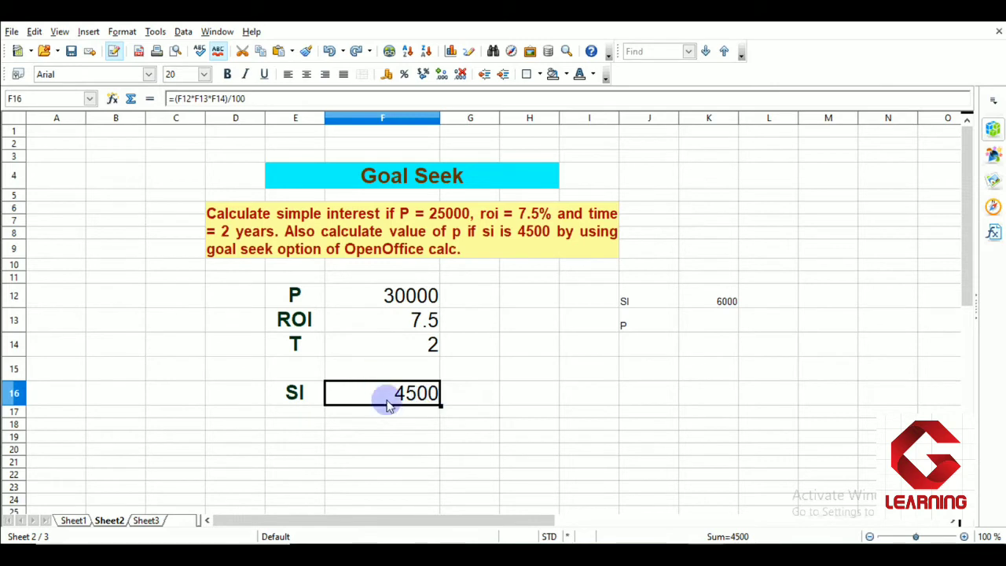
click(155, 31)
click(174, 98)
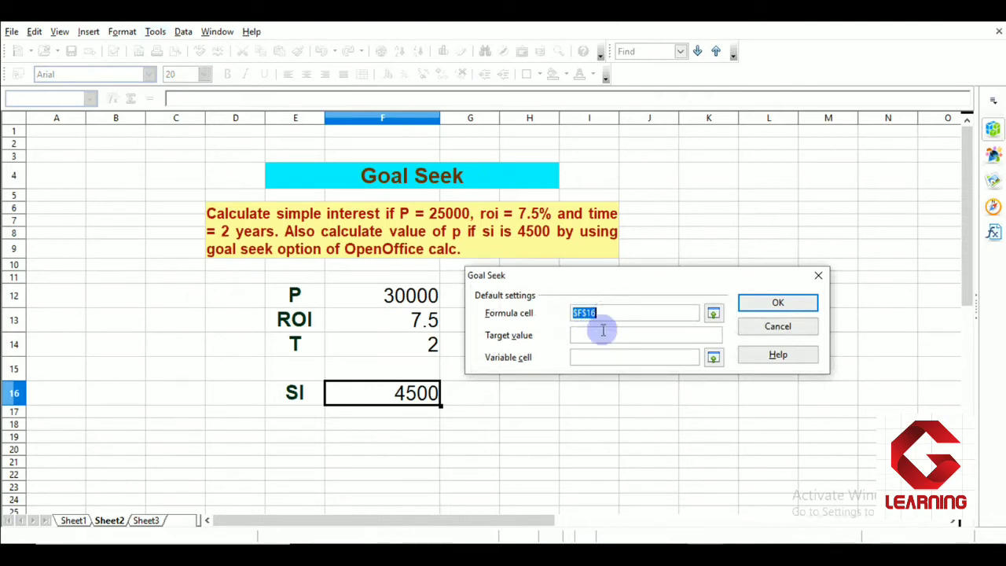
click(597, 337)
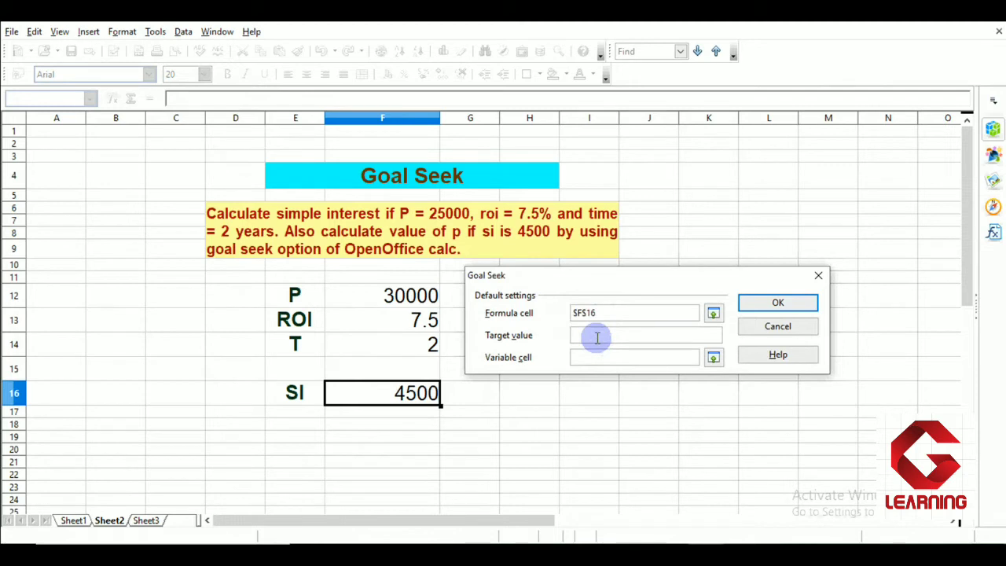
drag(610, 280, 620, 390)
text(6)
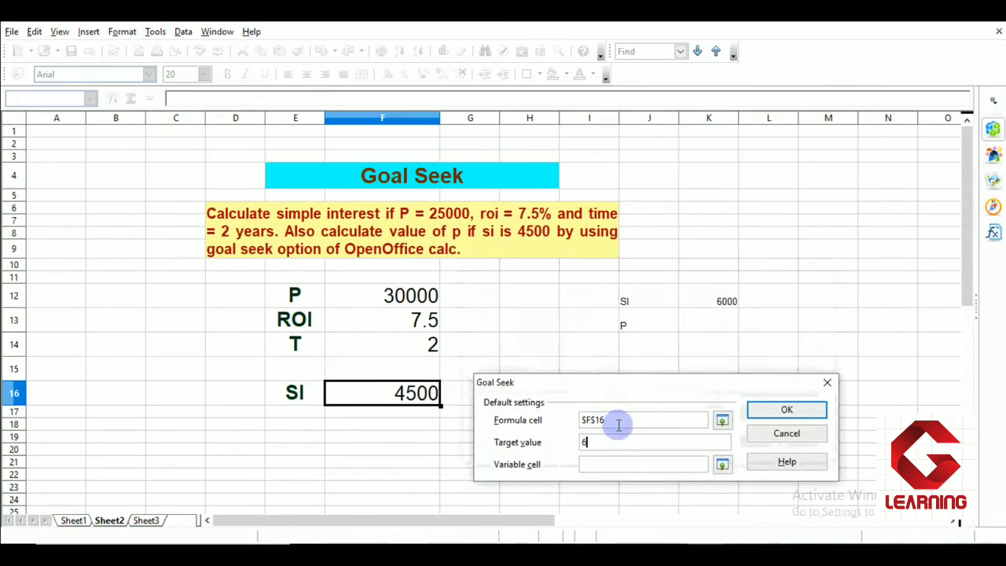
text(000)
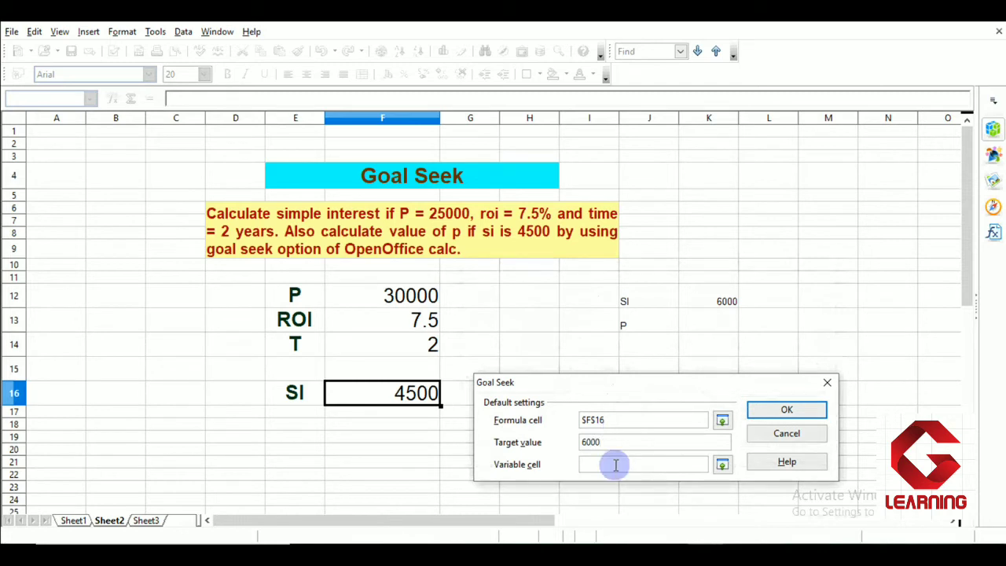
Set the principal cell F12 as the variable cell, run Goal Seek and insert the result into the sheet.
click(380, 301)
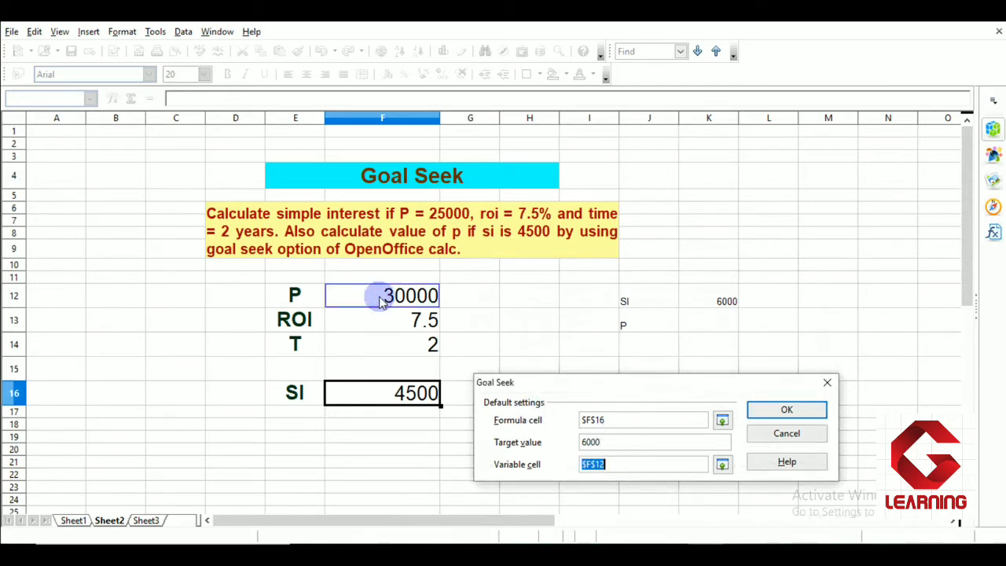
click(767, 413)
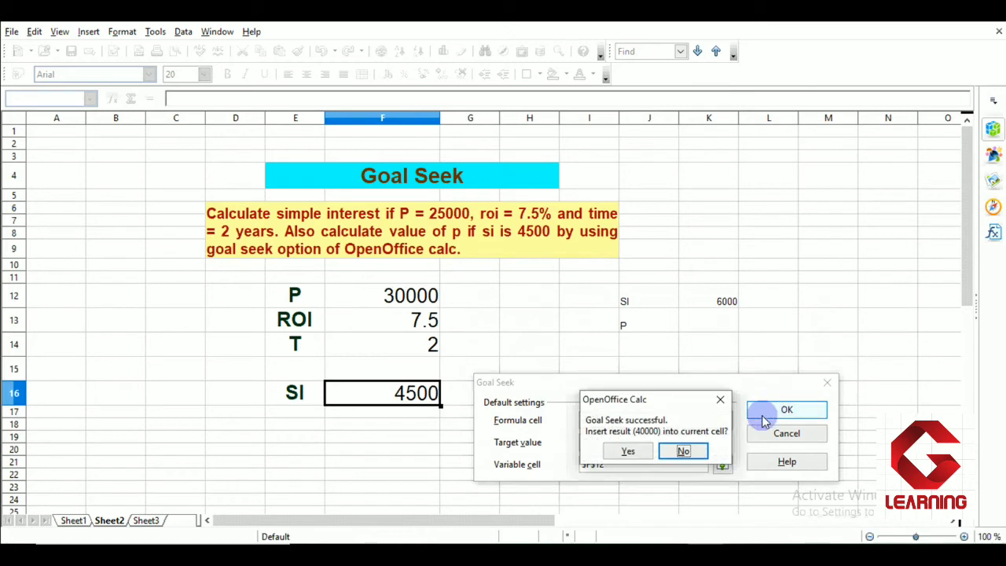
click(630, 449)
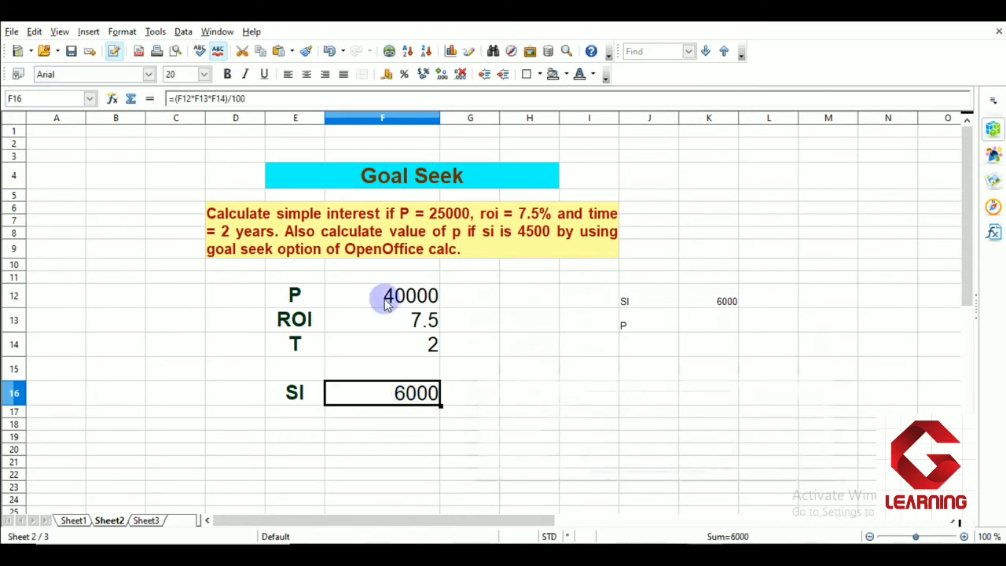
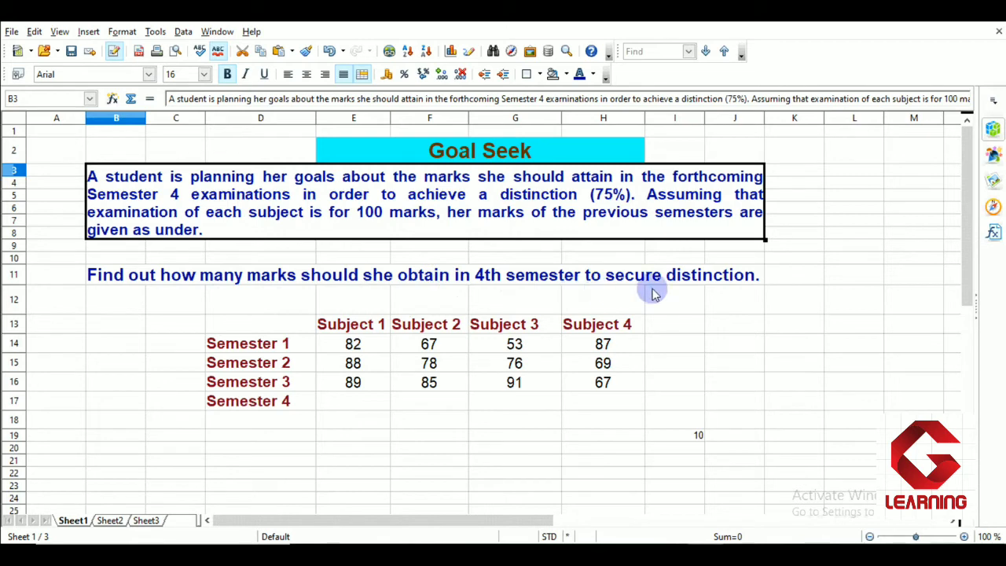
click(332, 382)
click(338, 325)
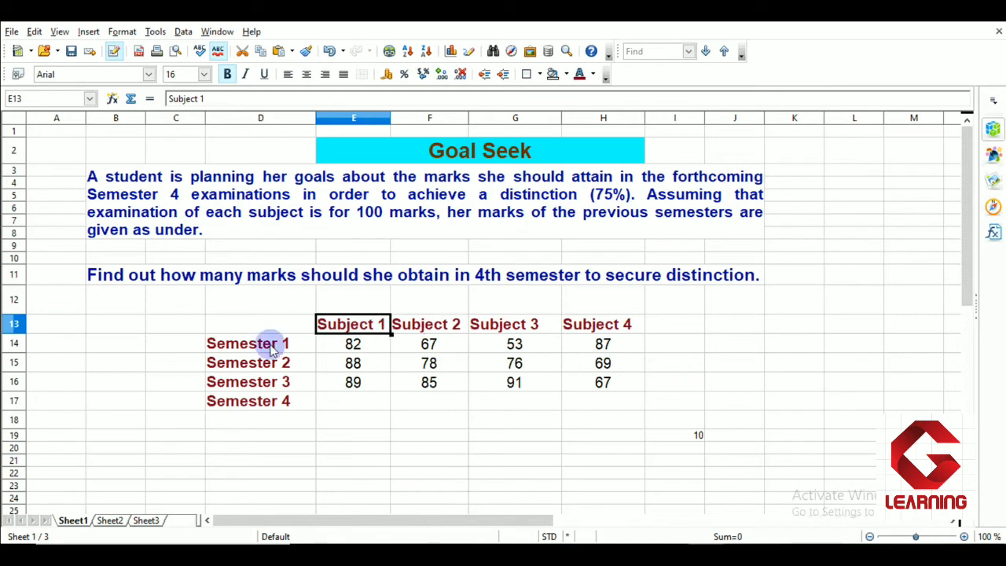
drag(270, 342, 273, 385)
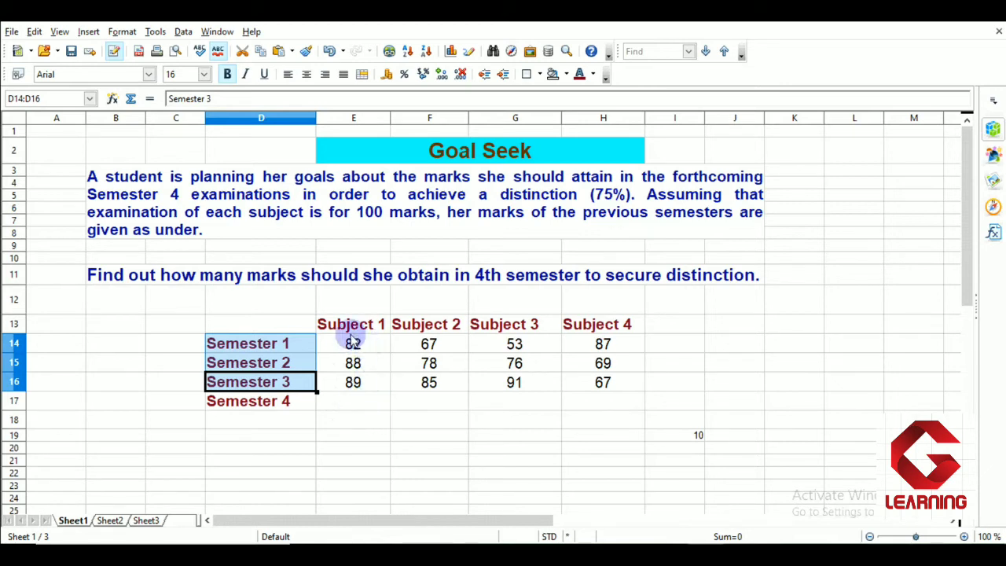
Enter the four-semester average formula =(E14+E15+E16+E17)/4 for Subject 1 in cell E18, below the Semester 4 row.
click(336, 423)
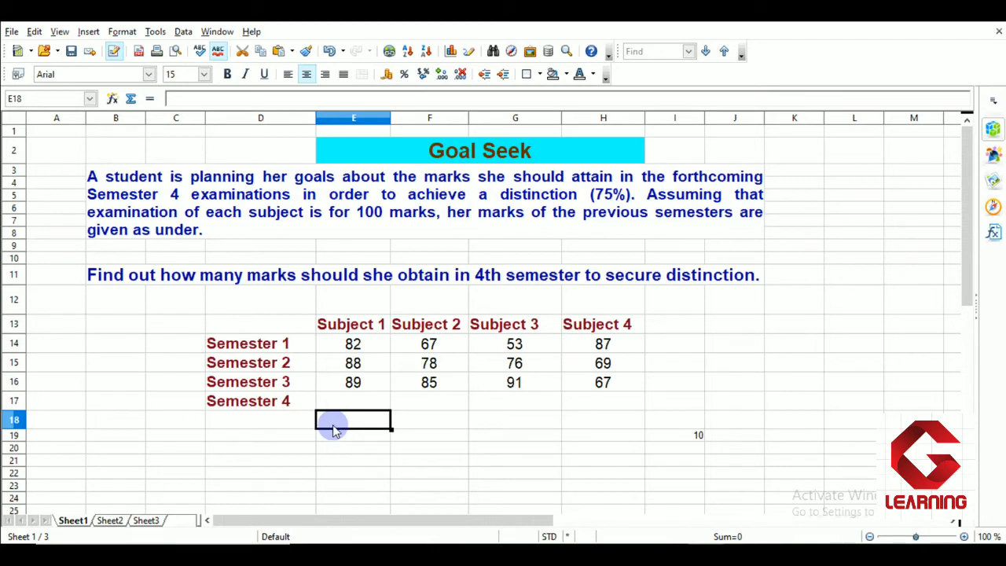
text(=)
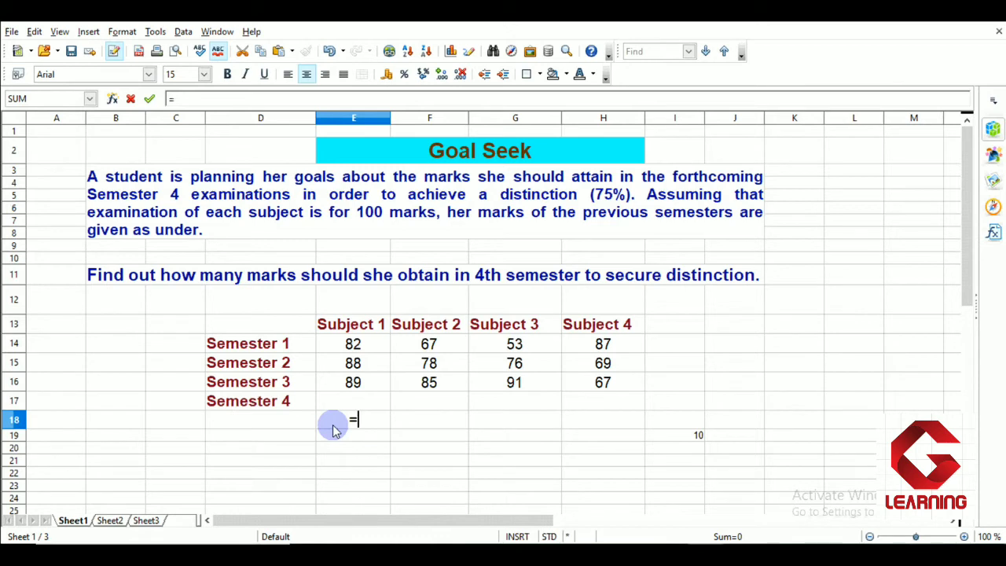
text(()
click(362, 350)
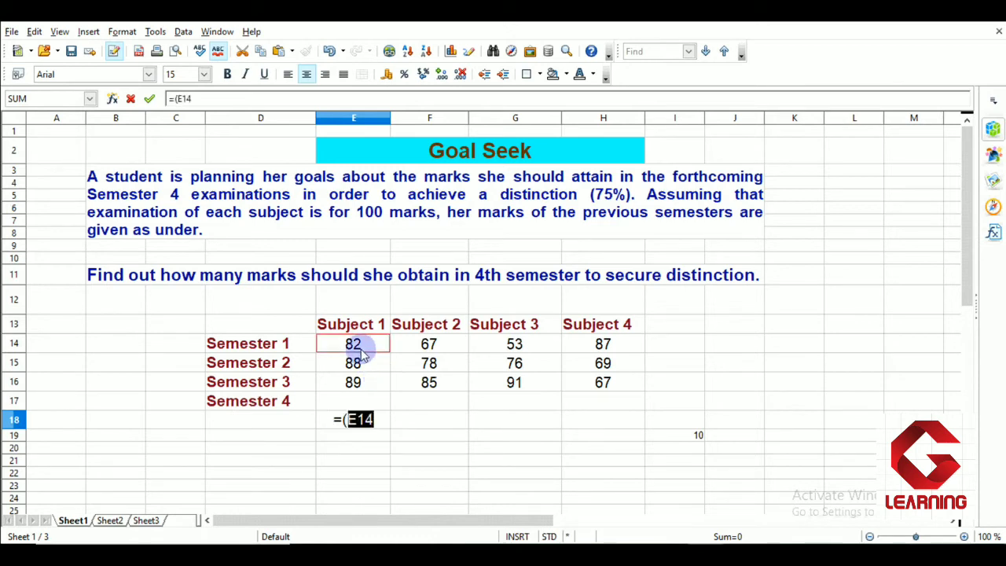
text(+)
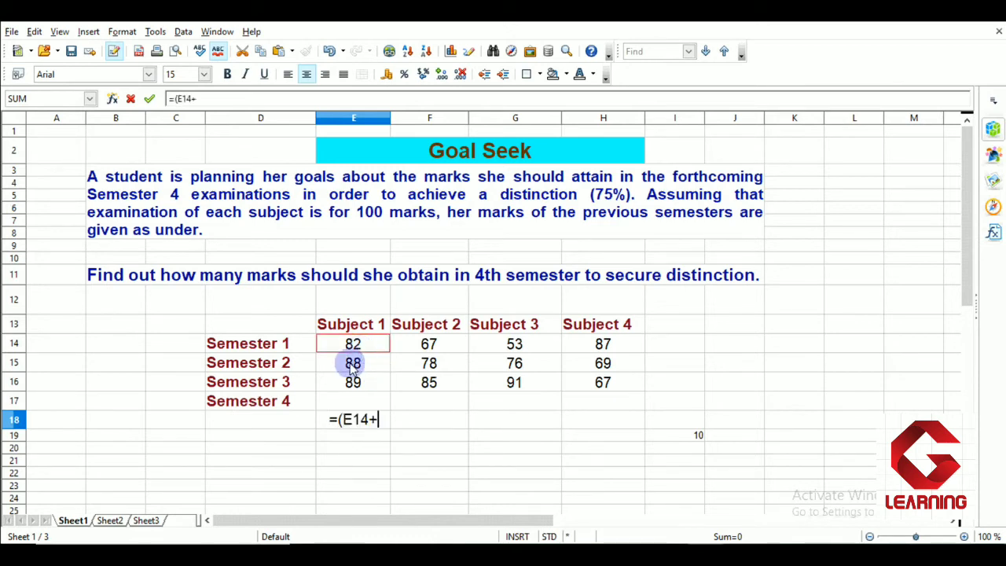
click(351, 362)
text(+)
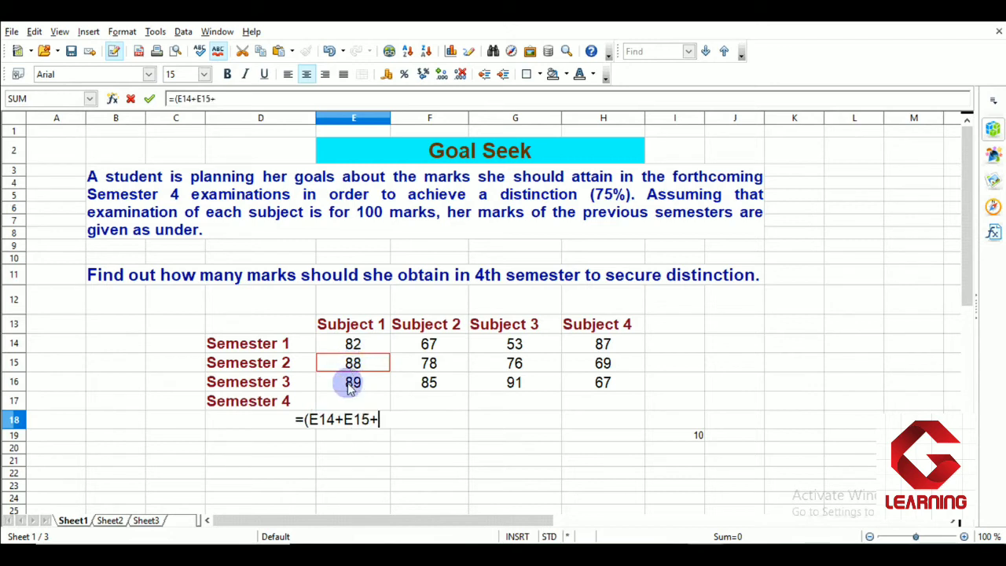
click(351, 384)
text(+)
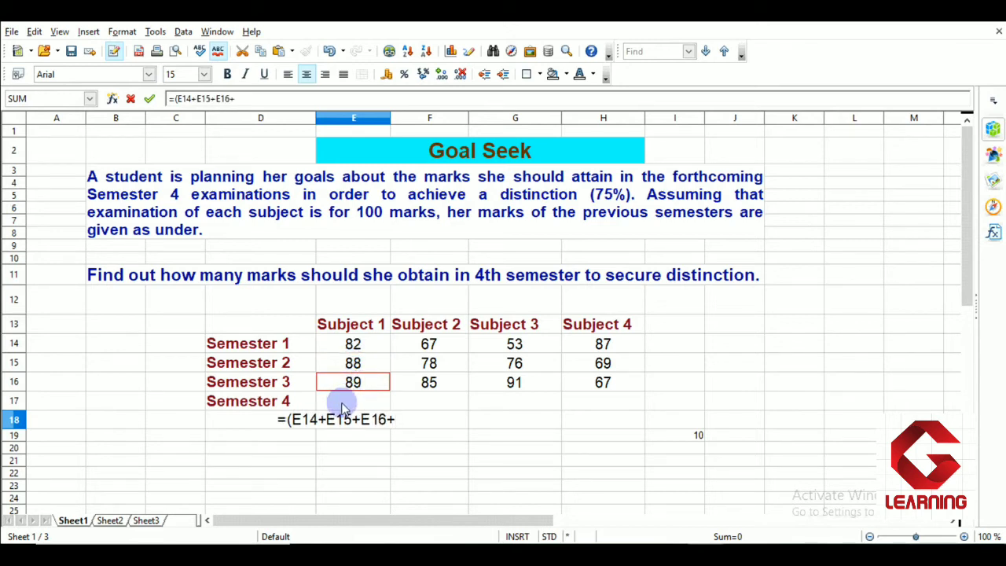
click(344, 402)
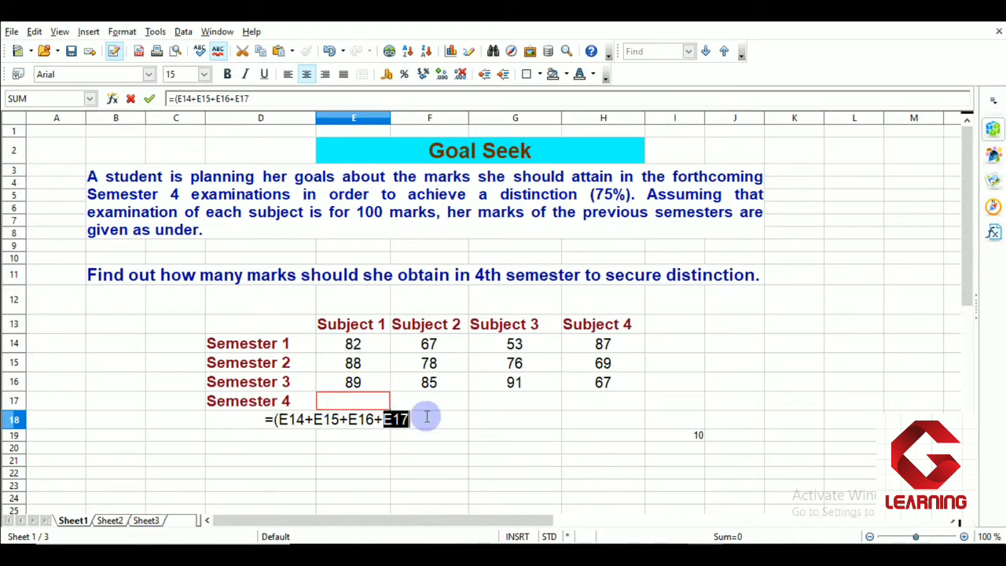
text())
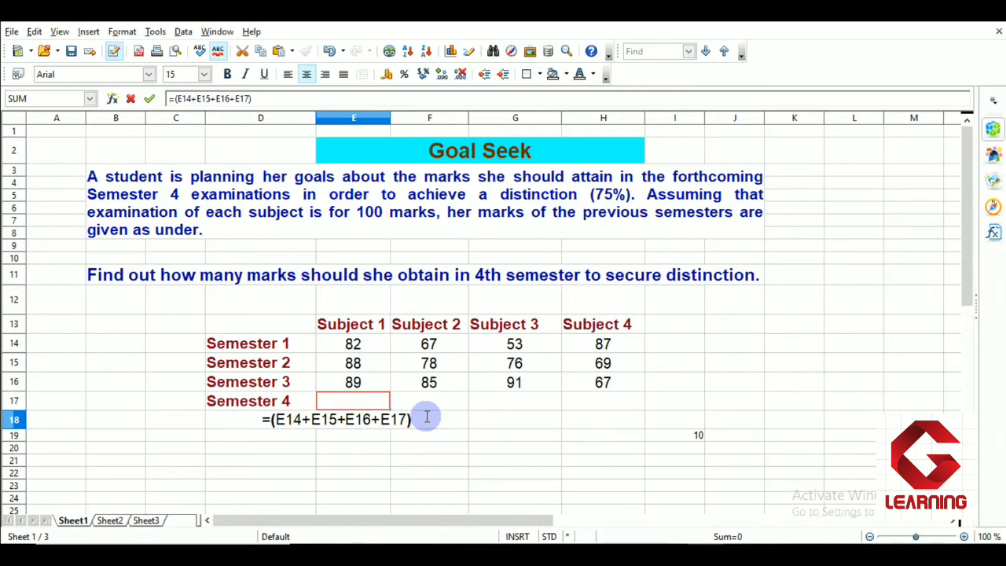
text(4)
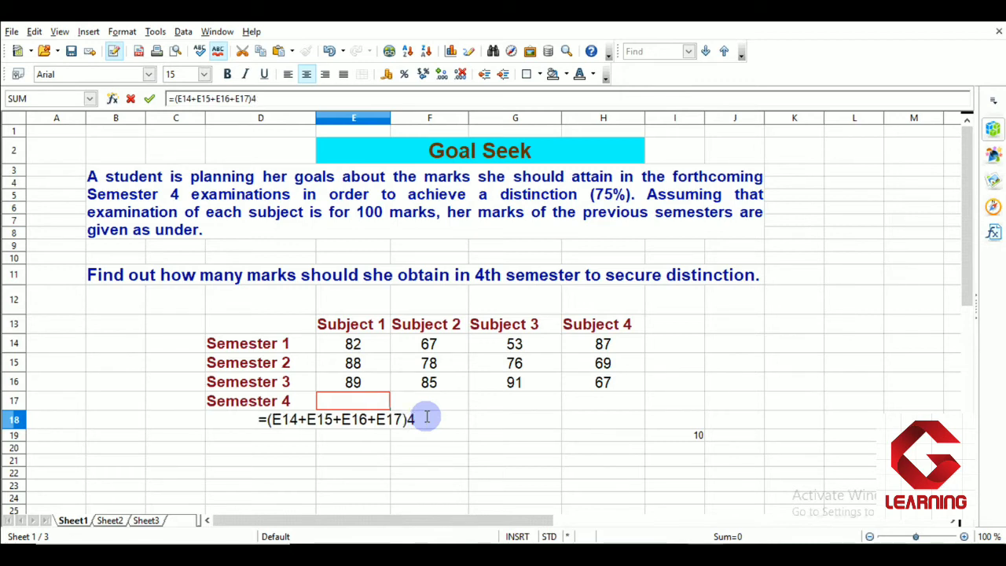
key(BackSpace)
text(/4)
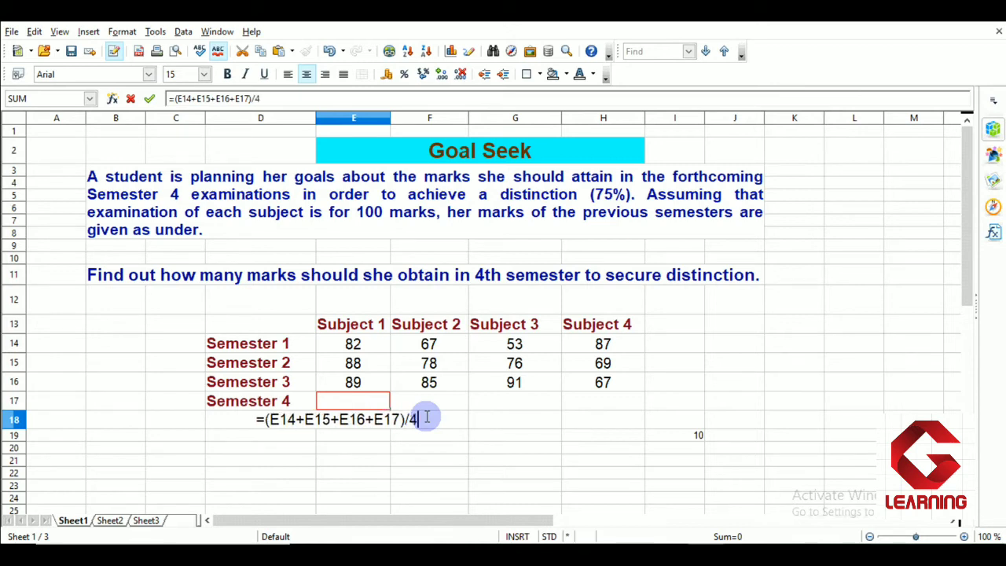
key(Return)
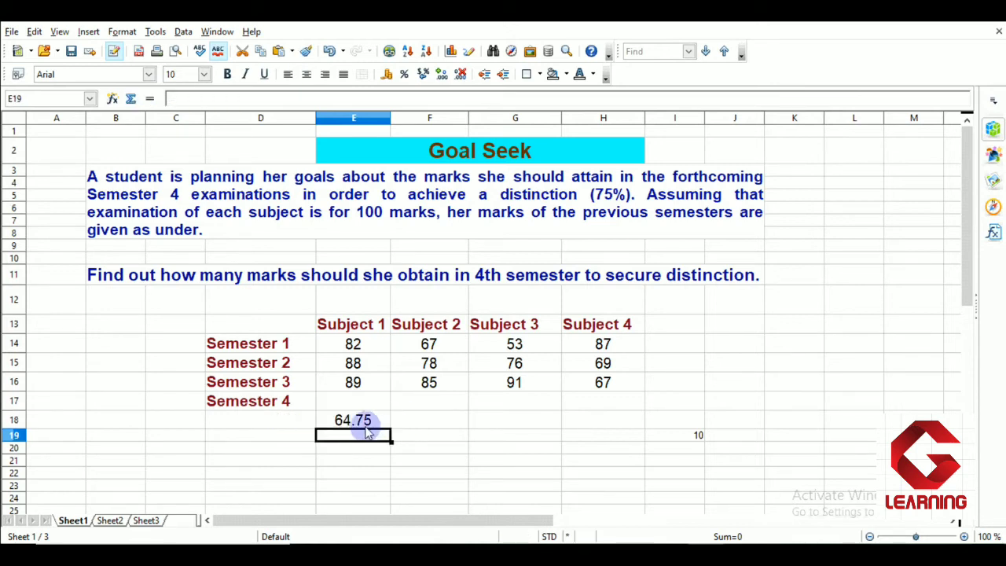
Start Goal Seek with the Subject 1 average in E18 as the formula cell and a target value of 75.
click(366, 424)
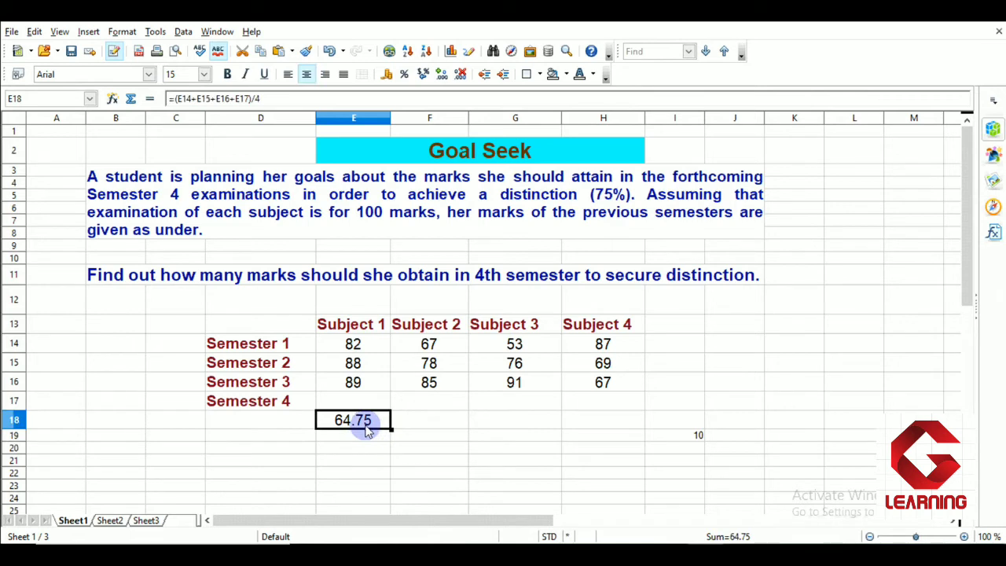
click(350, 401)
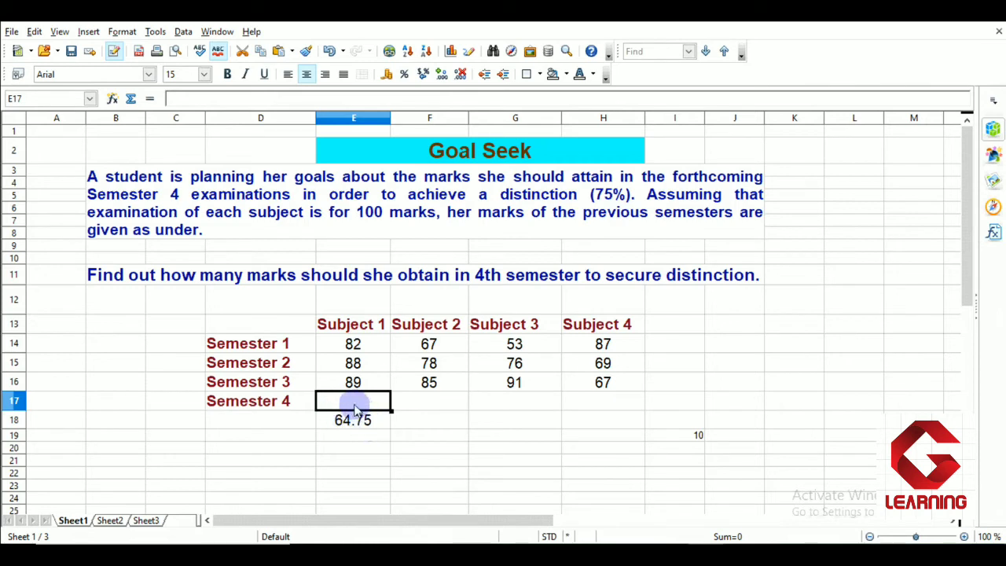
click(353, 419)
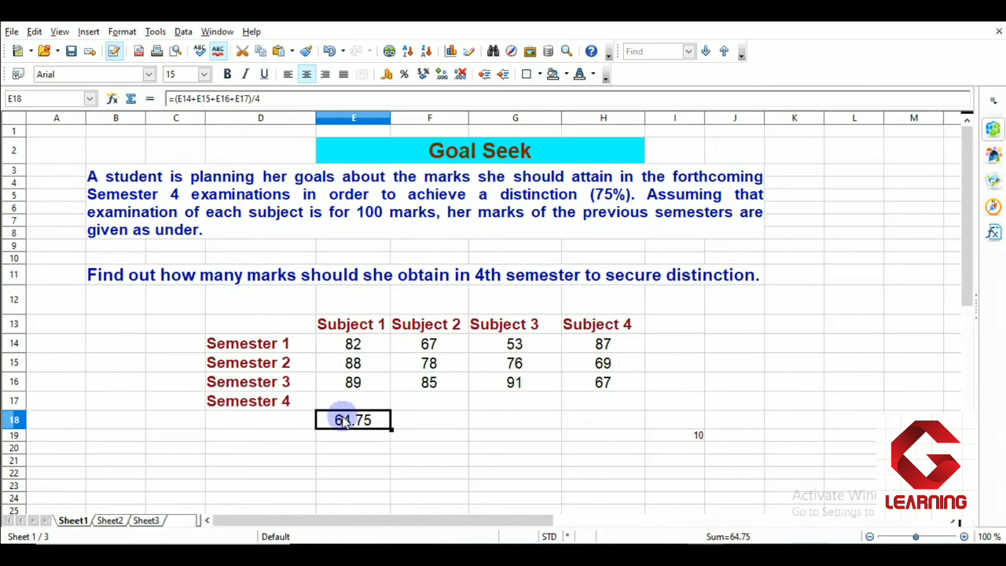
click(155, 31)
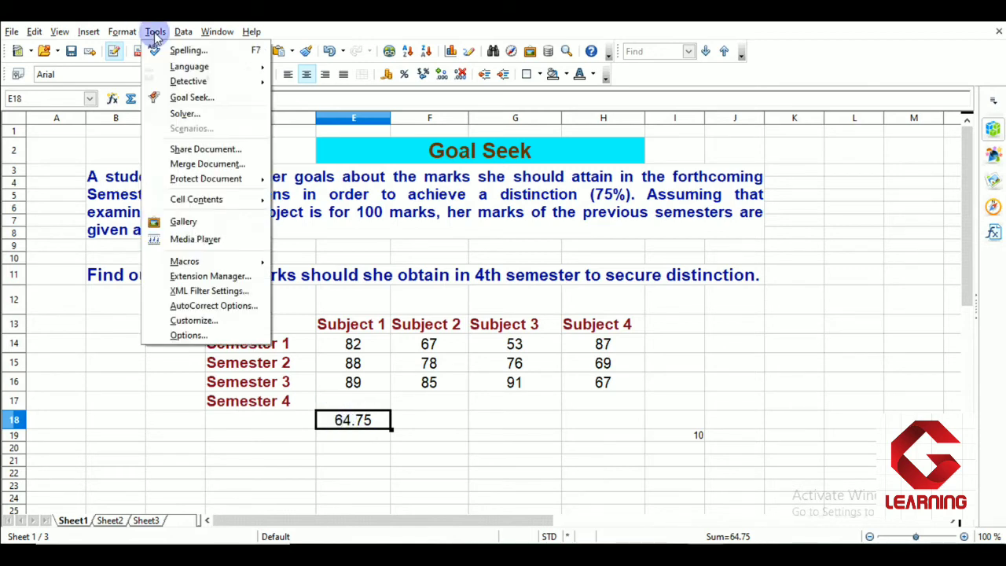
click(185, 97)
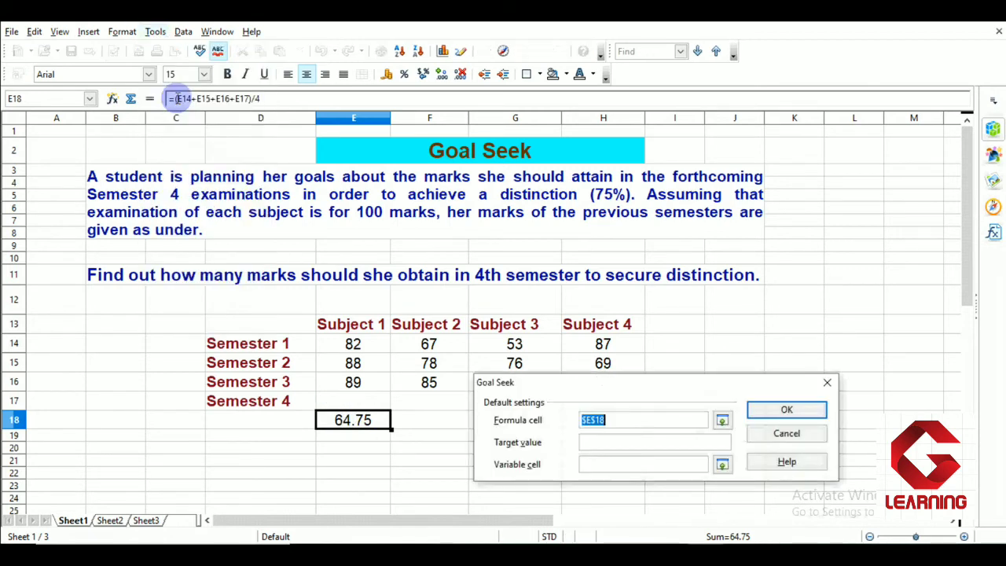
drag(588, 384, 643, 273)
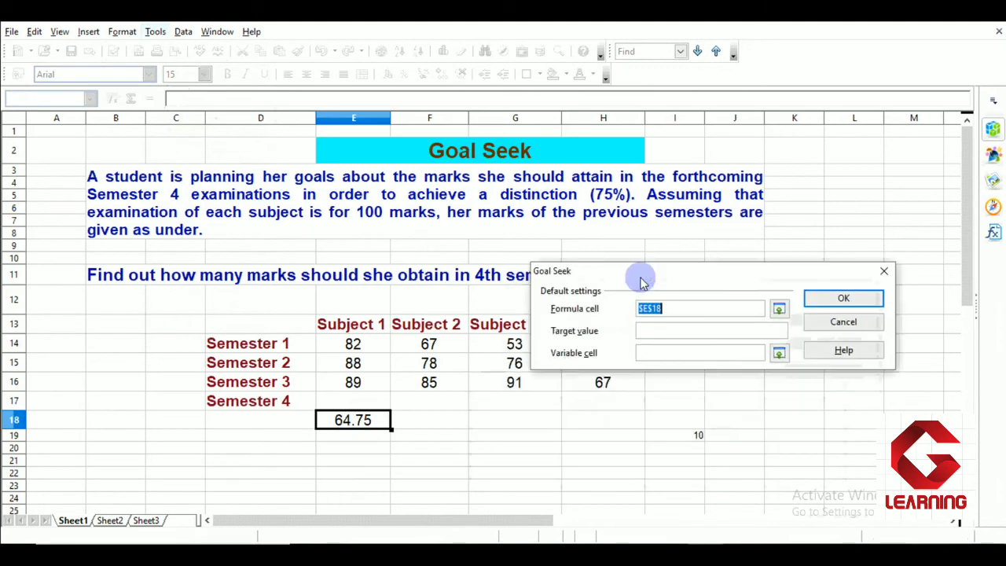
click(654, 331)
text(75)
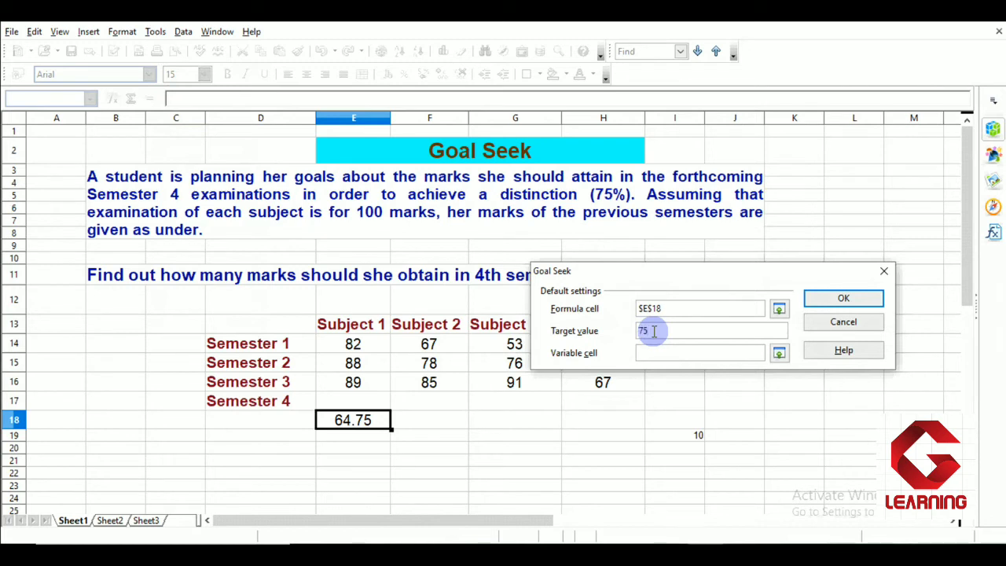
Use the empty Semester 4 cell E17 as the variable cell, run Goal Seek and accept inserting its result.
click(647, 354)
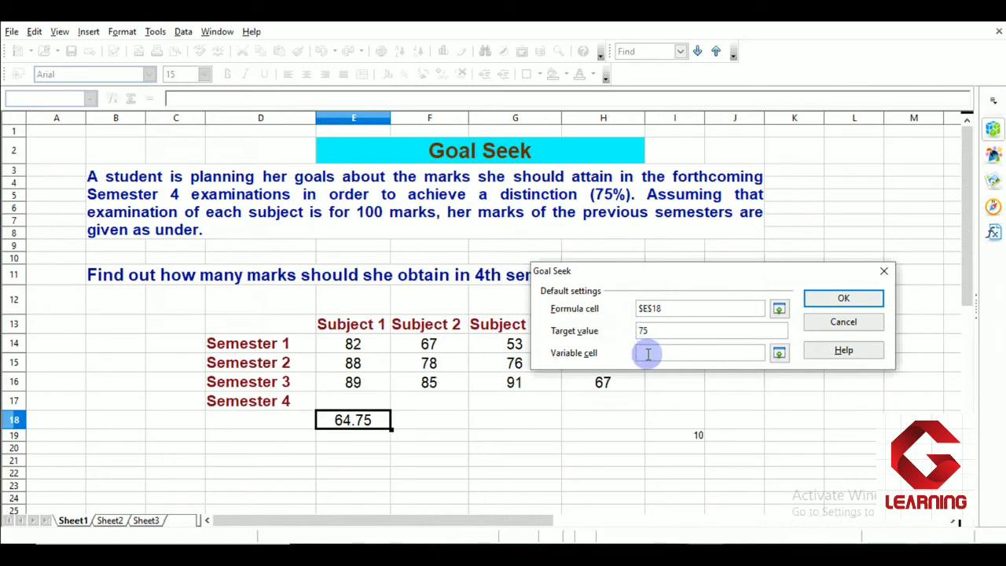
click(341, 401)
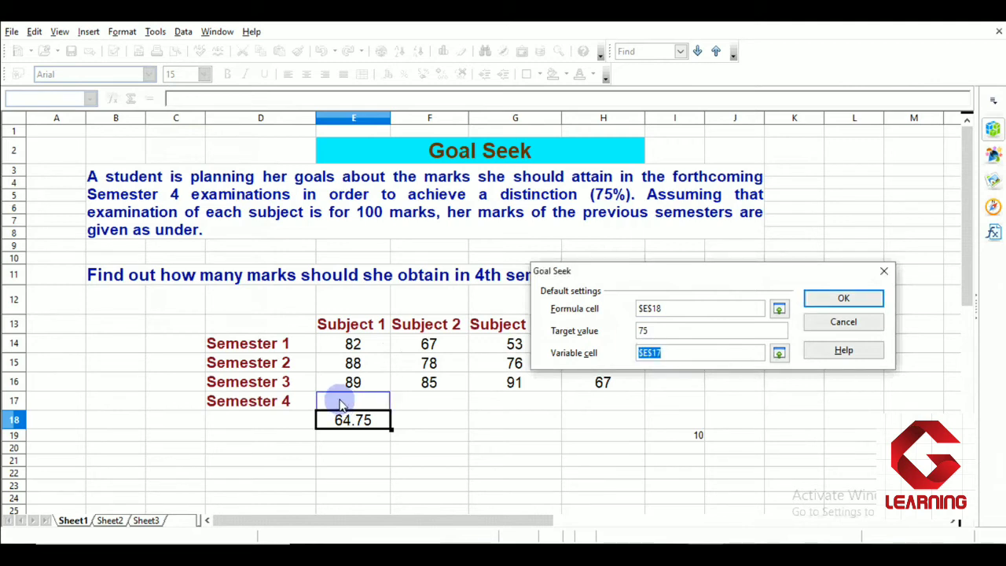
click(843, 300)
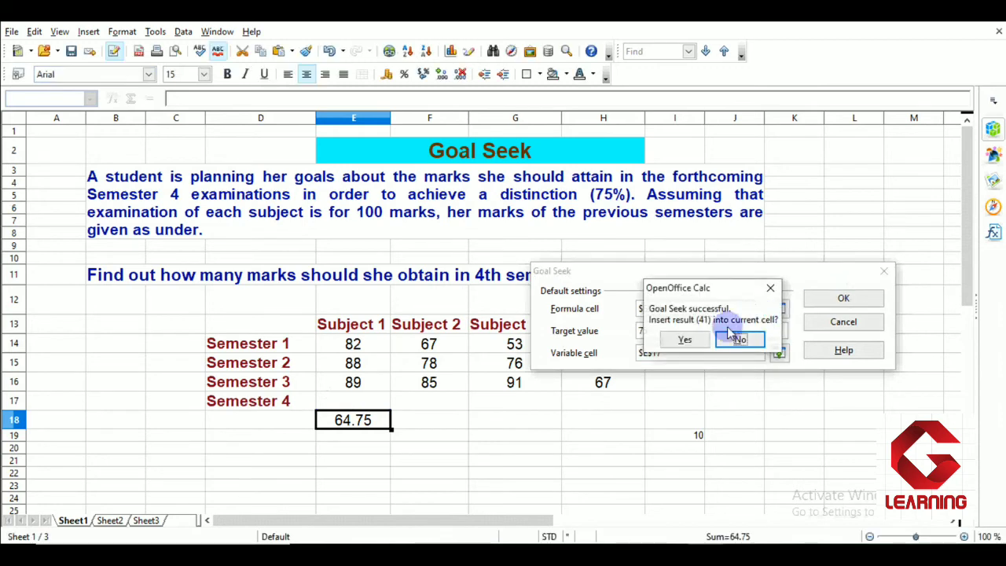
click(685, 340)
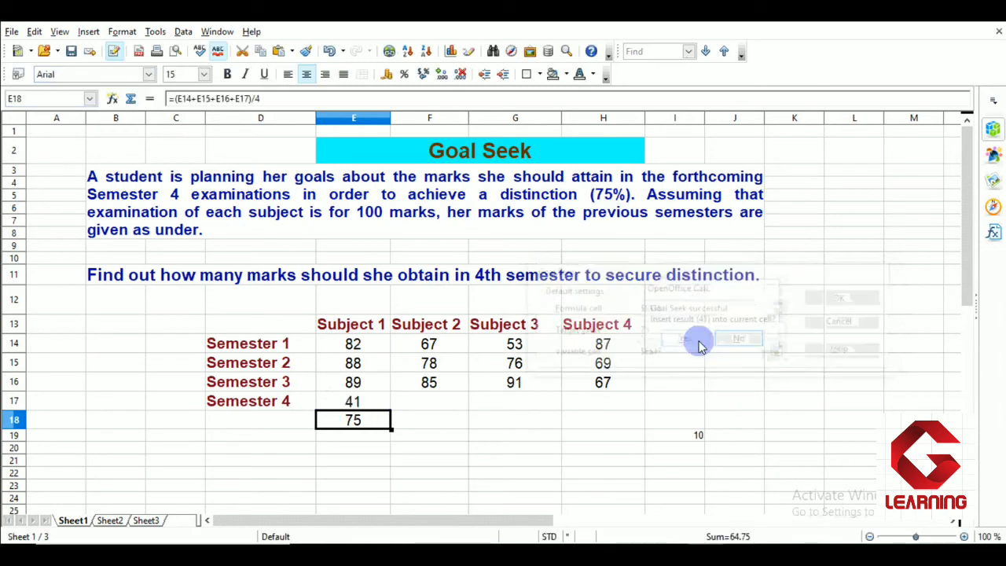
click(412, 421)
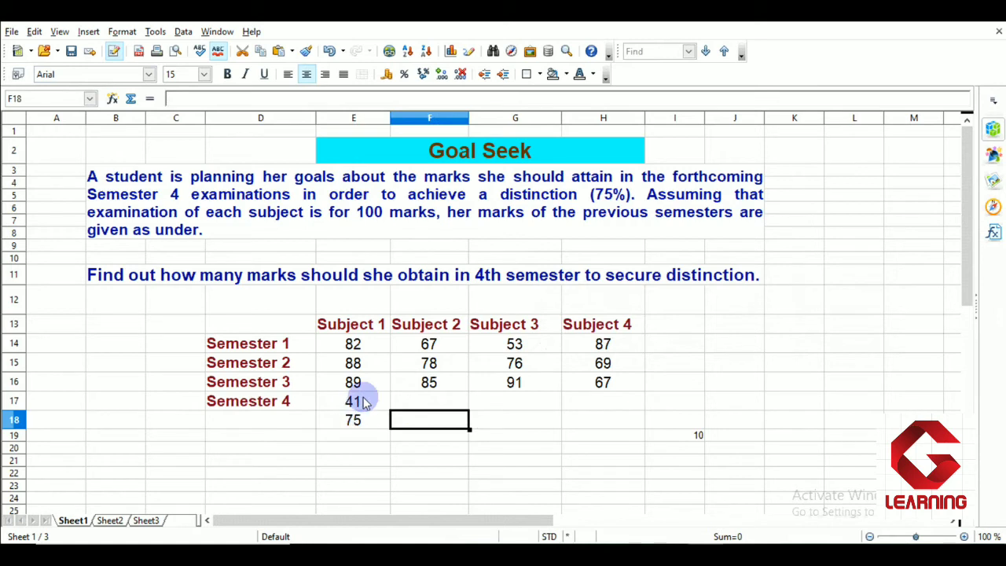
click(333, 403)
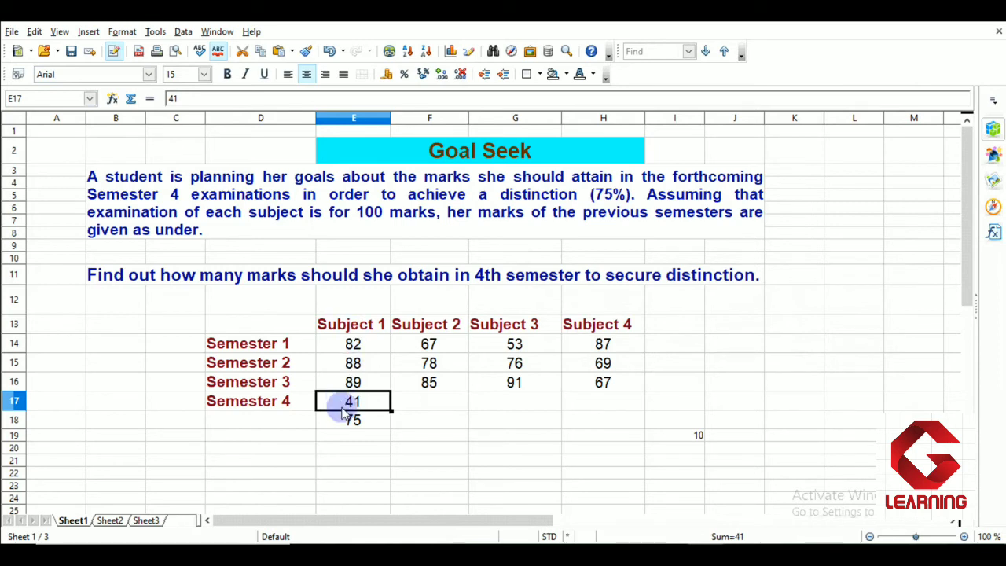
Copy the Subject 1 average formula from E18 across to F18:H18 for Subjects 2, 3 and 4.
click(422, 407)
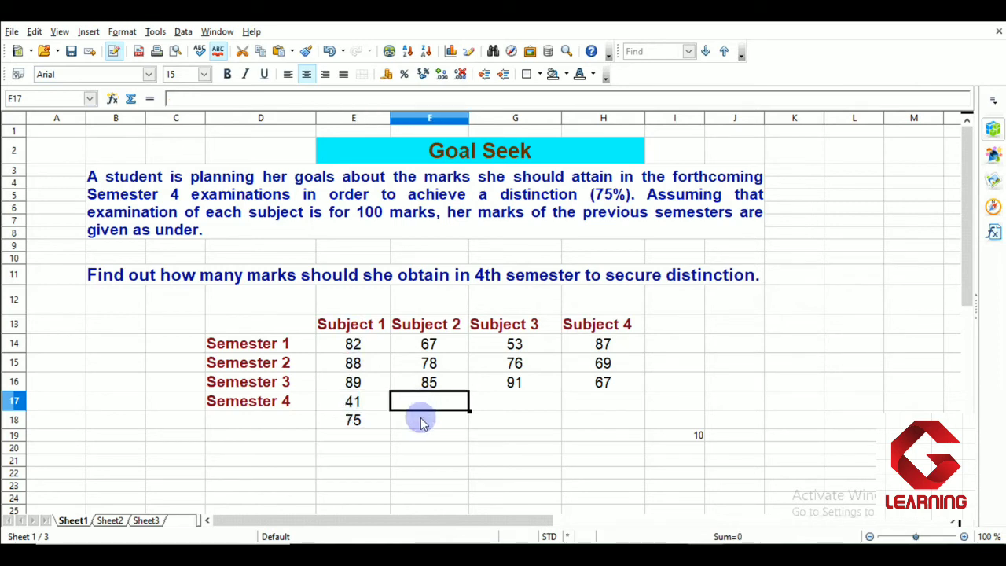
click(421, 418)
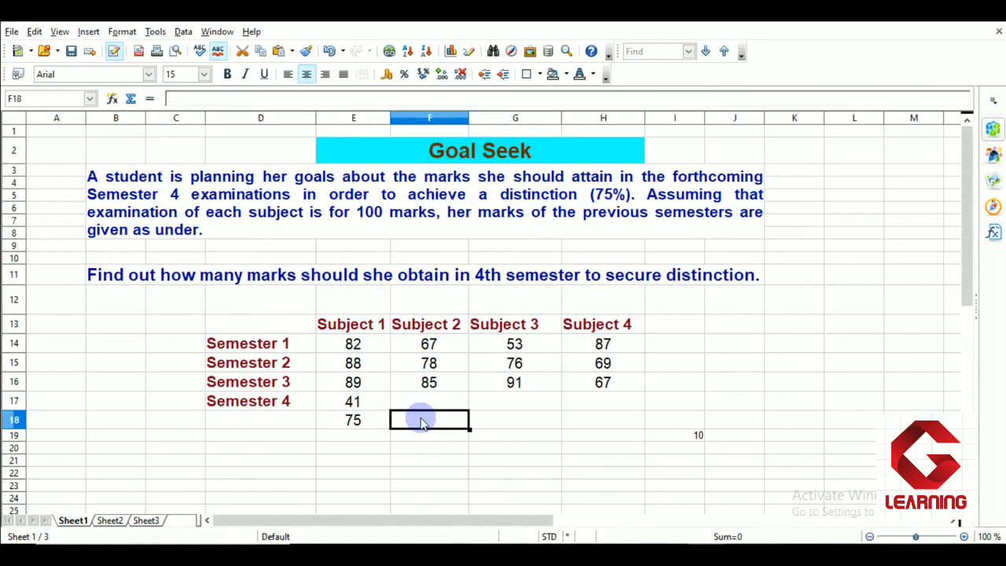
click(355, 424)
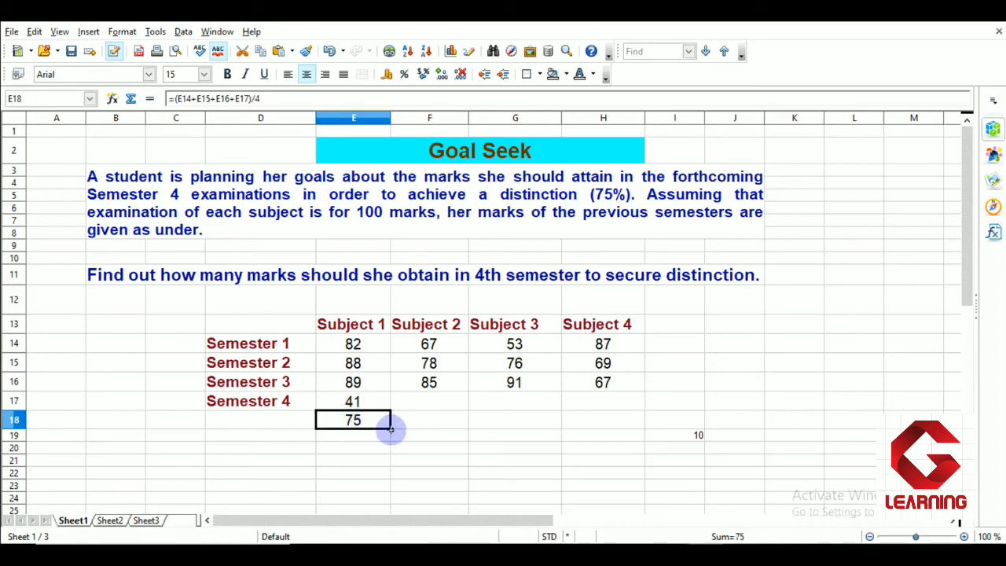
drag(391, 428, 602, 424)
Run Goal Seek on the Subject 2 average in F18 with target value 75 and variable cell F17, and insert the result.
click(453, 431)
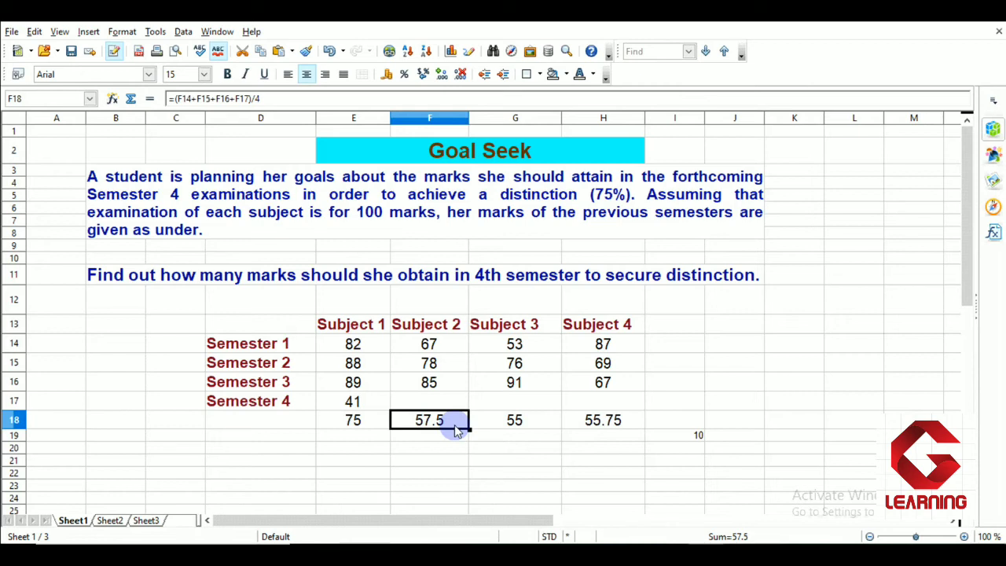
click(155, 32)
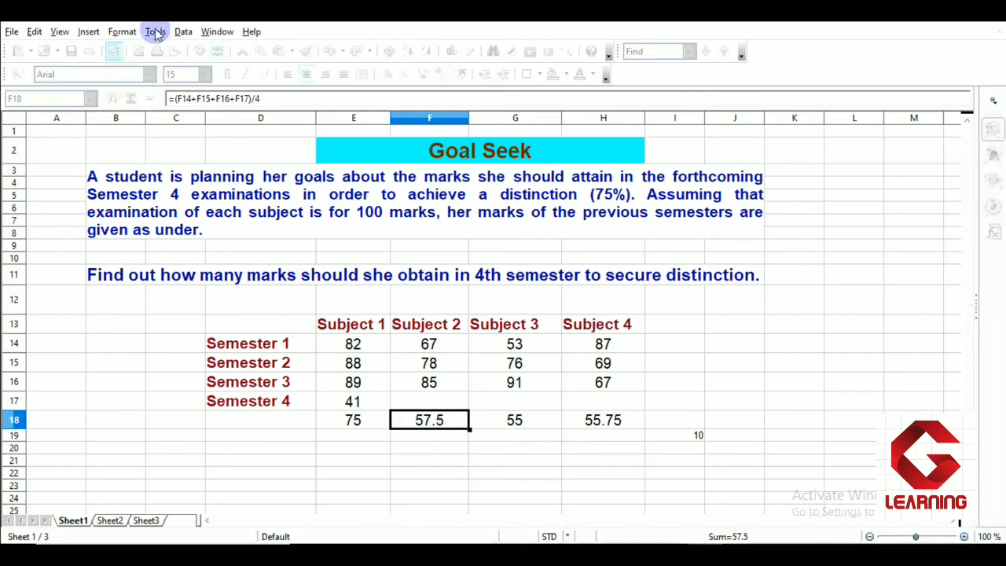
click(153, 32)
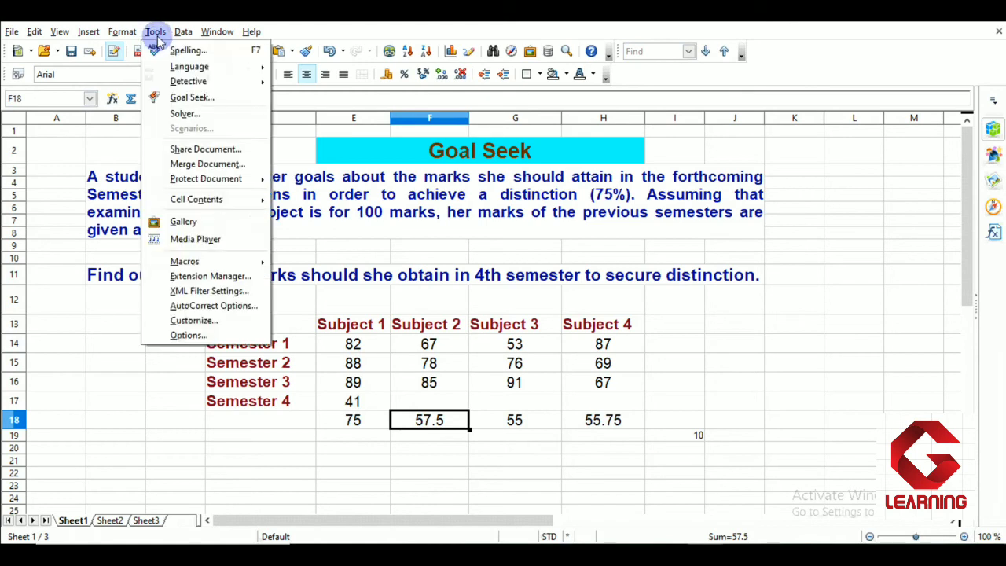
click(168, 95)
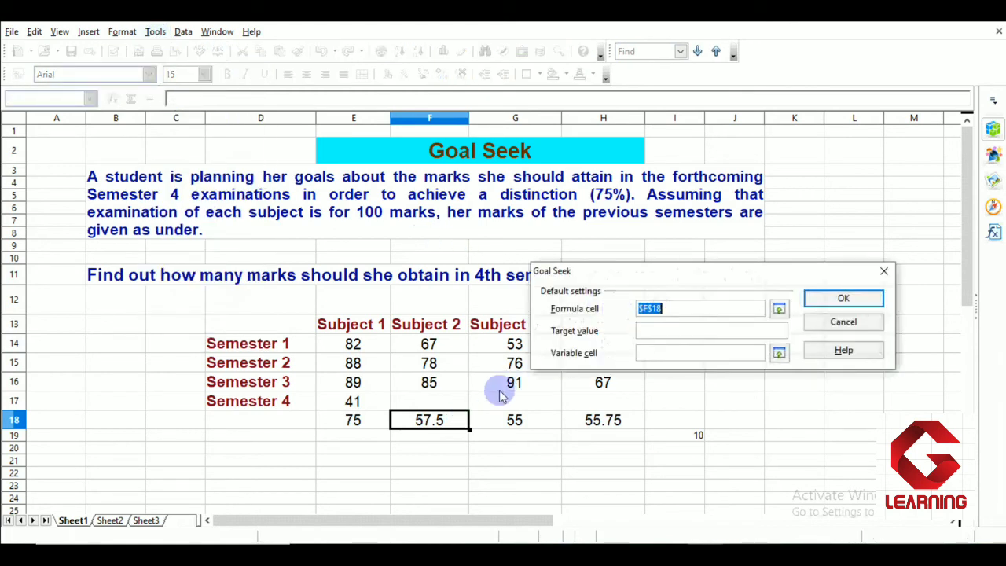
click(662, 330)
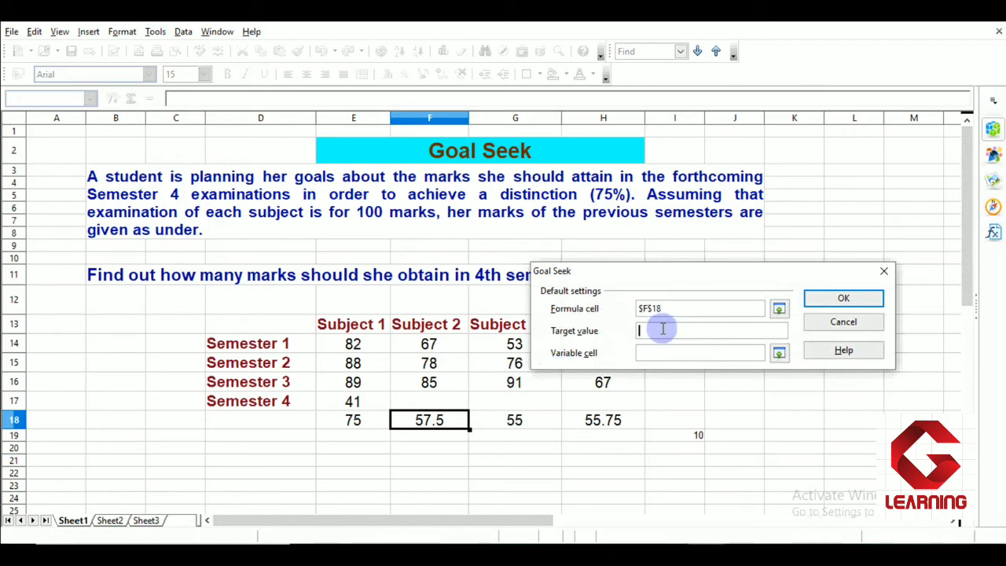
text(75)
click(656, 352)
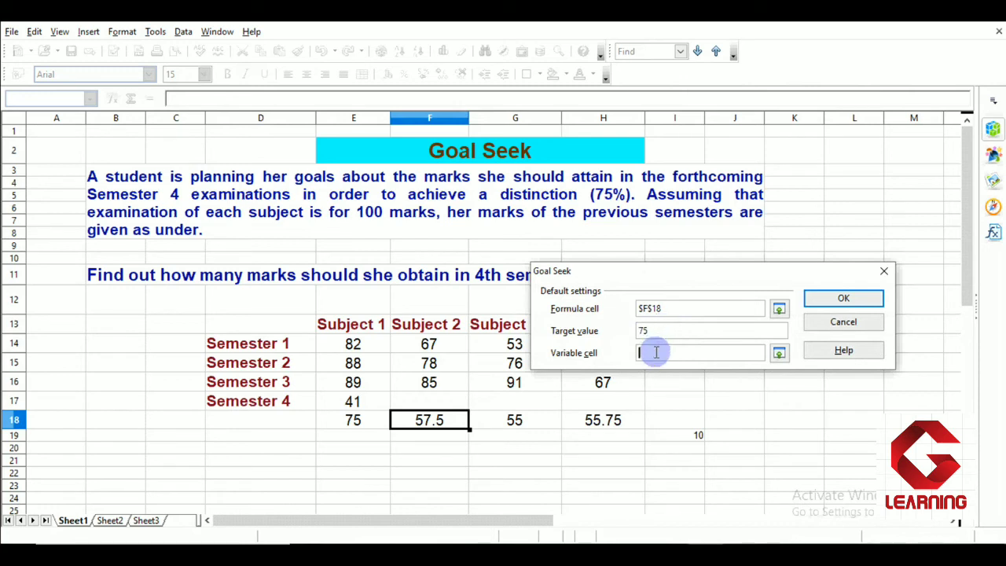
click(453, 401)
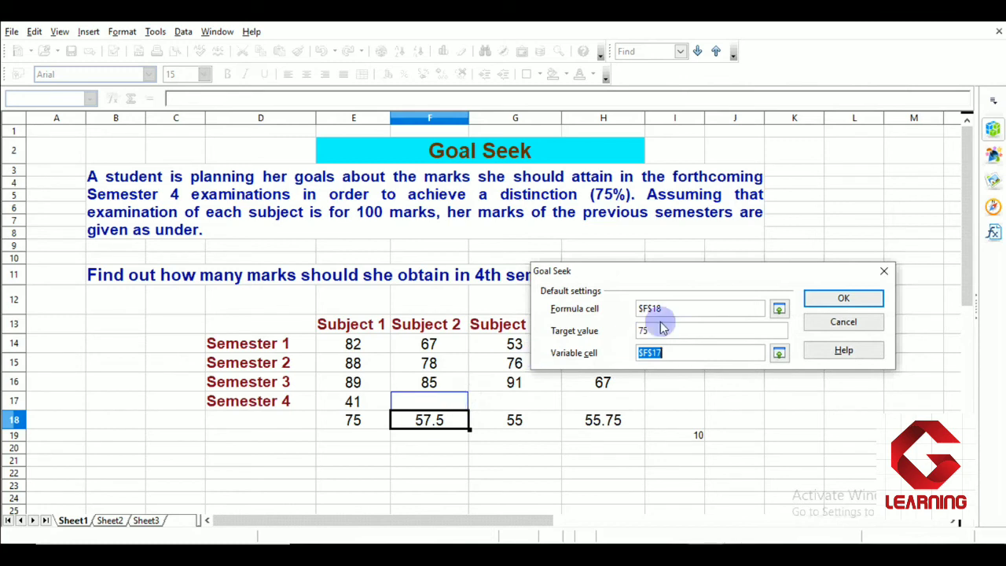
click(836, 306)
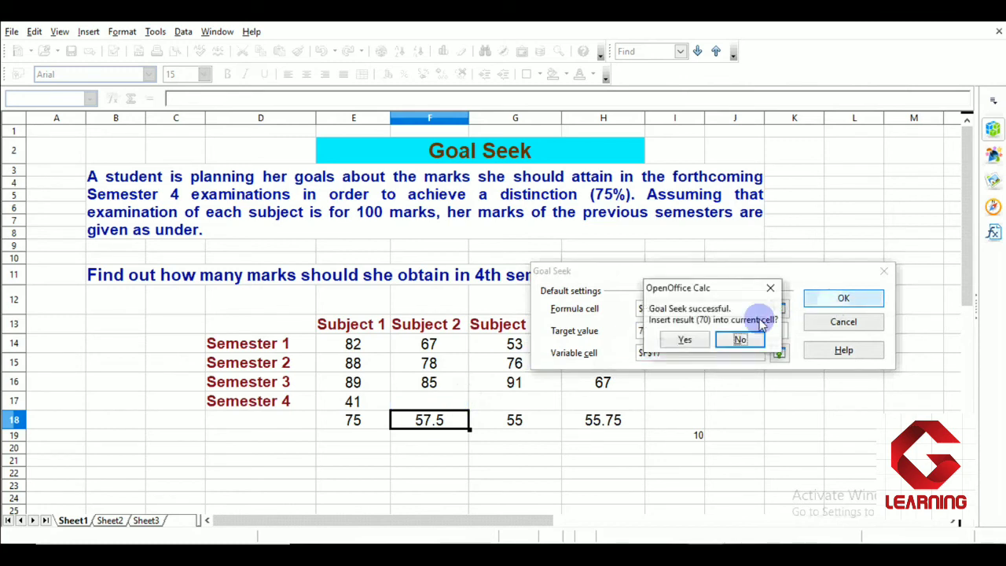
click(689, 341)
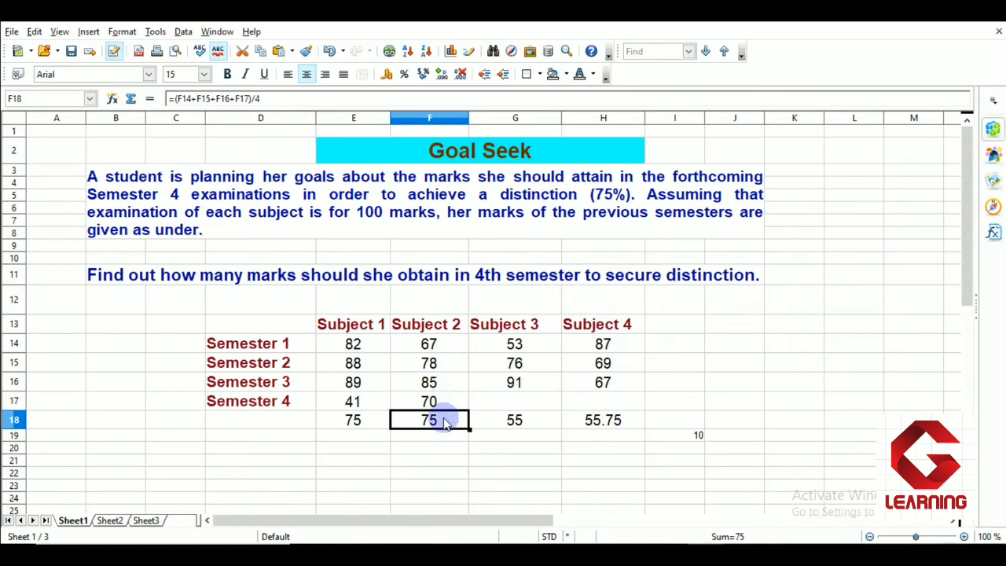
Run Goal Seek on the Subject 3 average in G18 with target value 75 and variable cell G17, and insert the result.
click(513, 418)
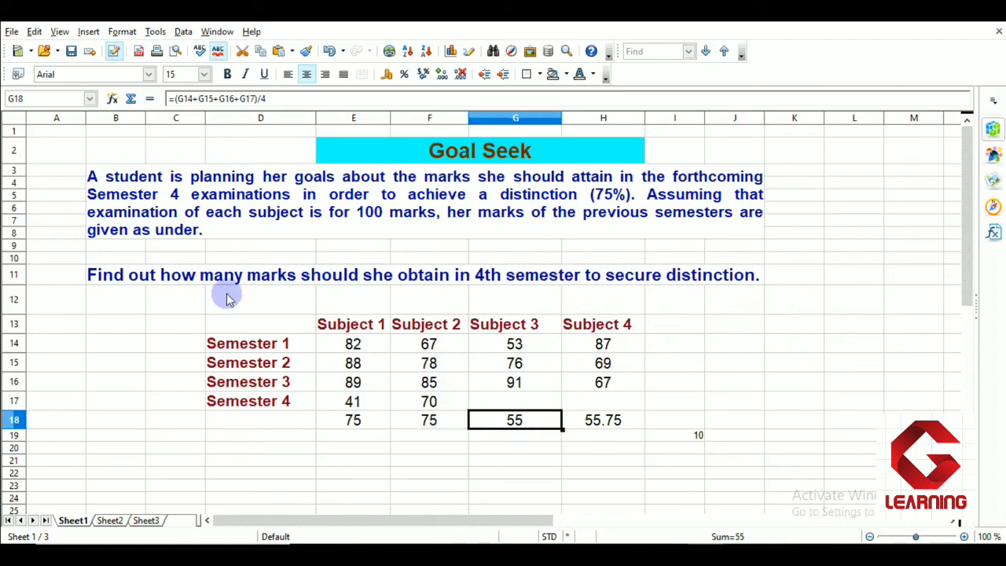
click(155, 32)
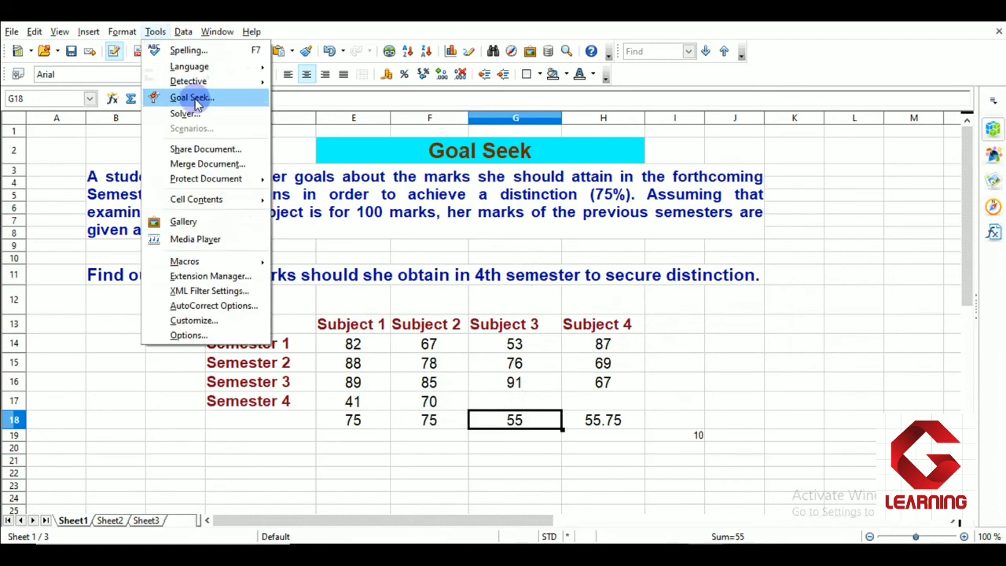
click(195, 98)
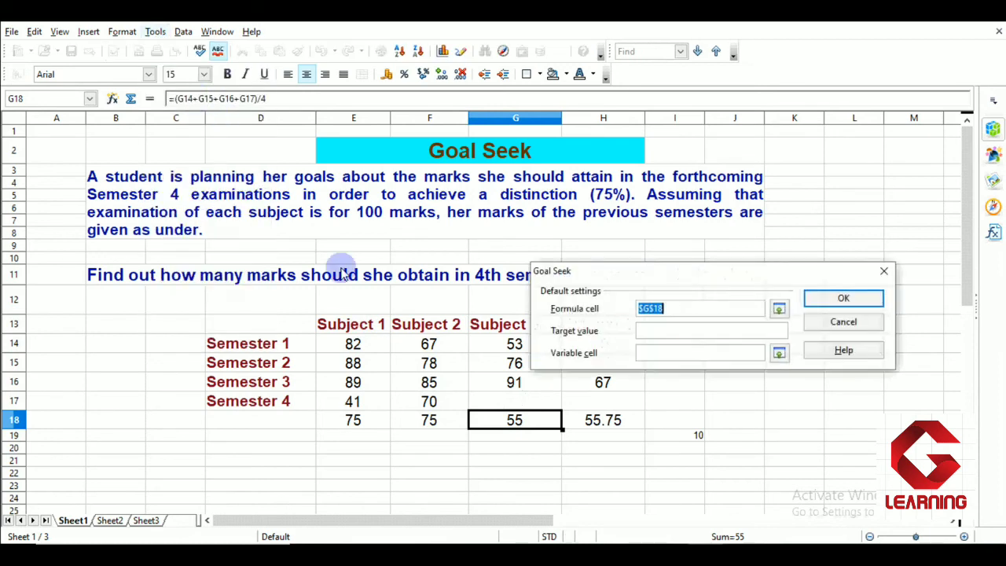
click(659, 330)
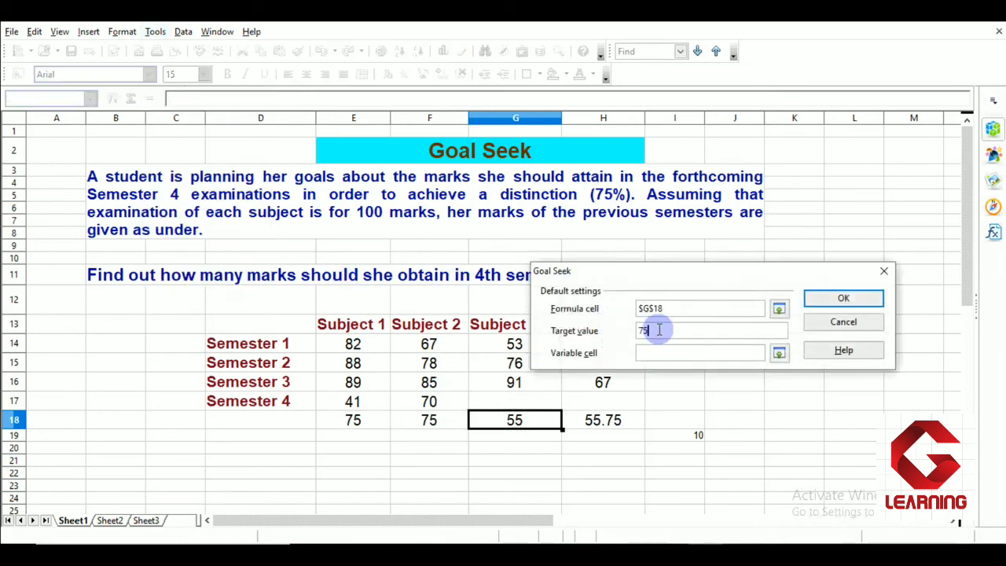
click(652, 352)
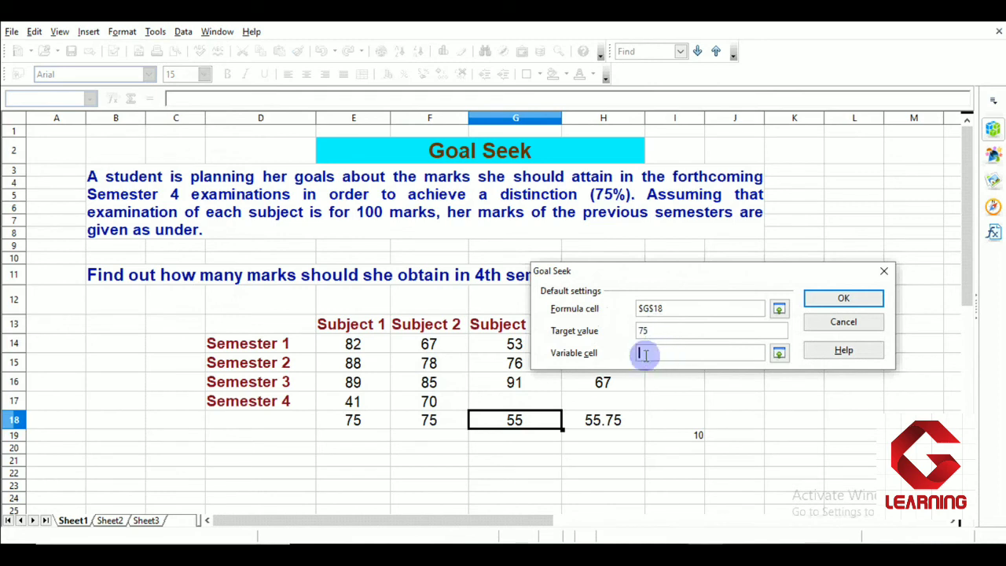
click(532, 399)
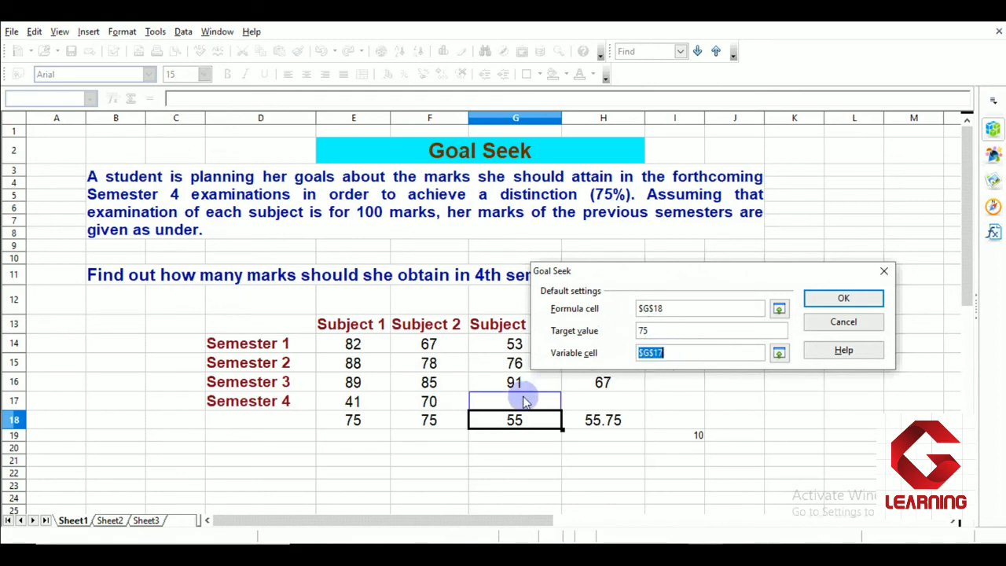
click(822, 305)
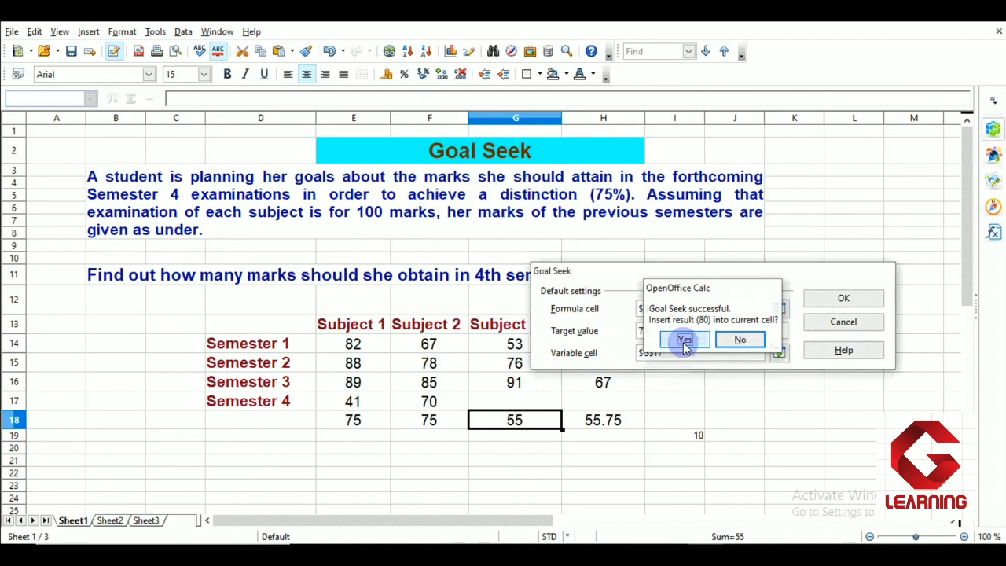
click(685, 341)
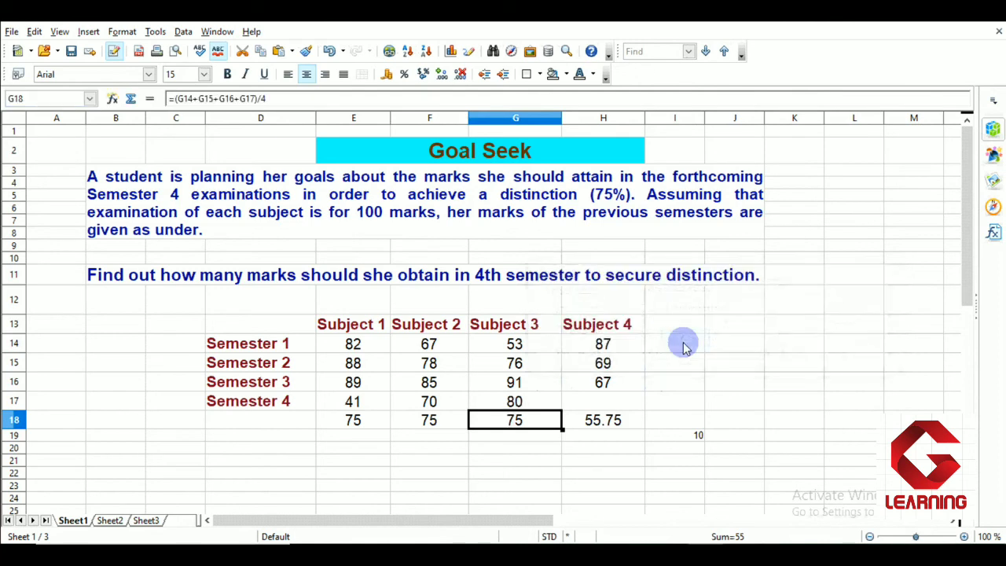
click(534, 408)
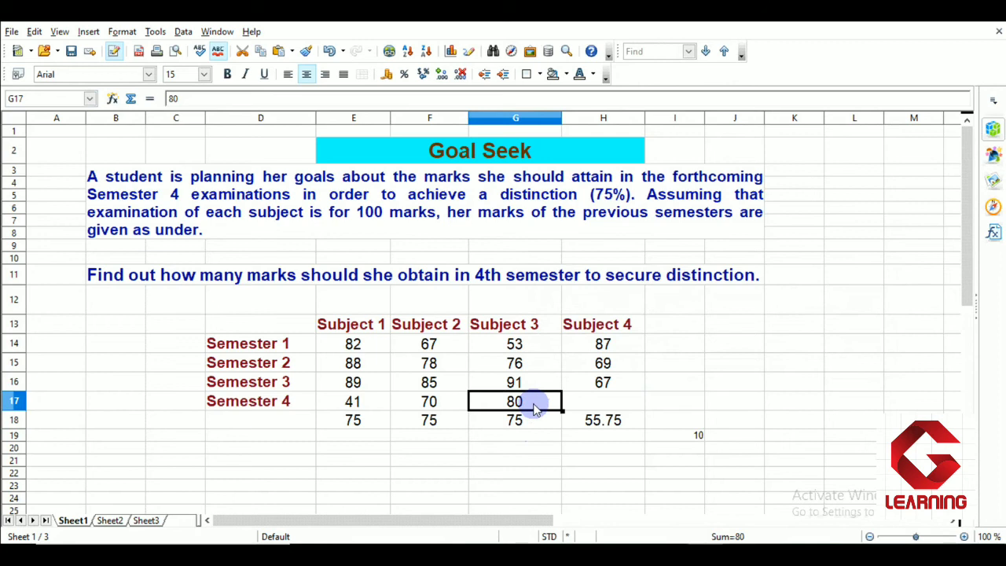
Run Goal Seek on the Subject 4 average in H18 with target value 75 and variable cell H17, and insert the result.
click(590, 417)
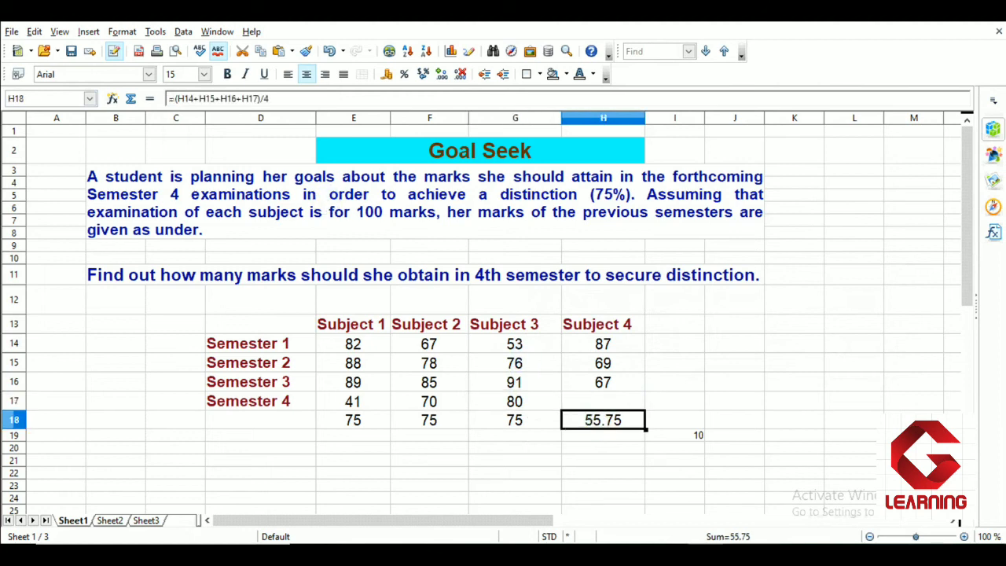
click(155, 31)
click(191, 96)
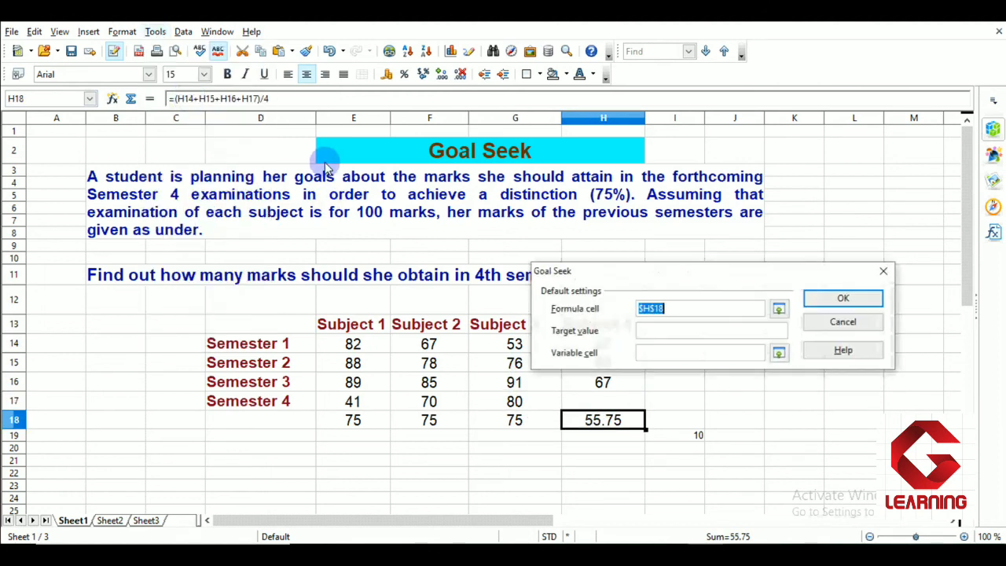
click(672, 334)
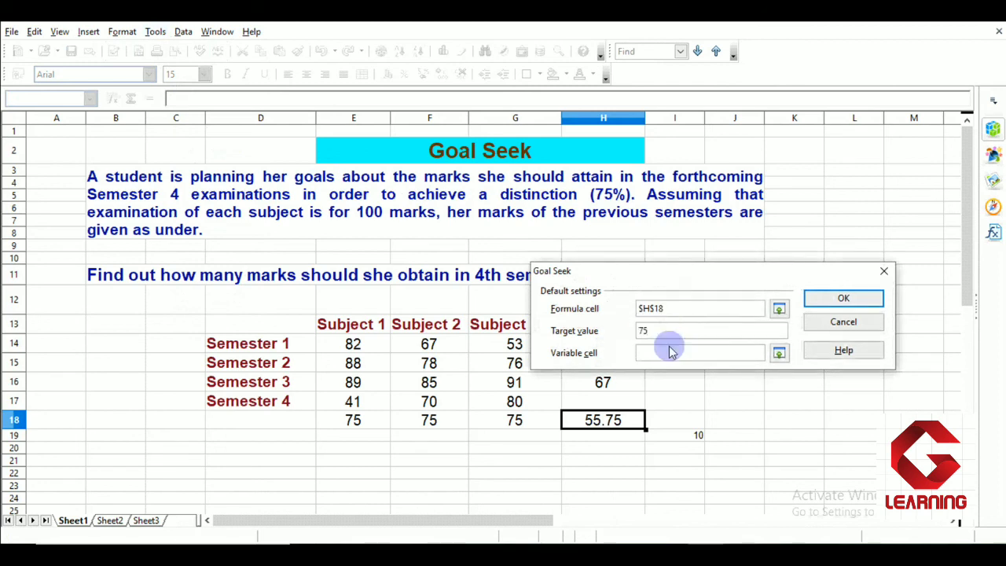
click(666, 353)
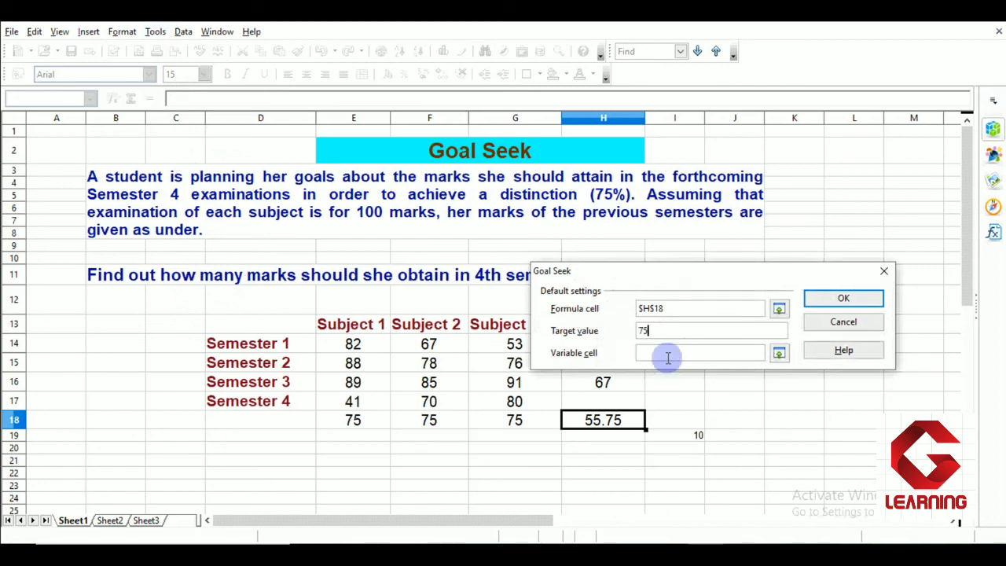
click(601, 399)
click(825, 296)
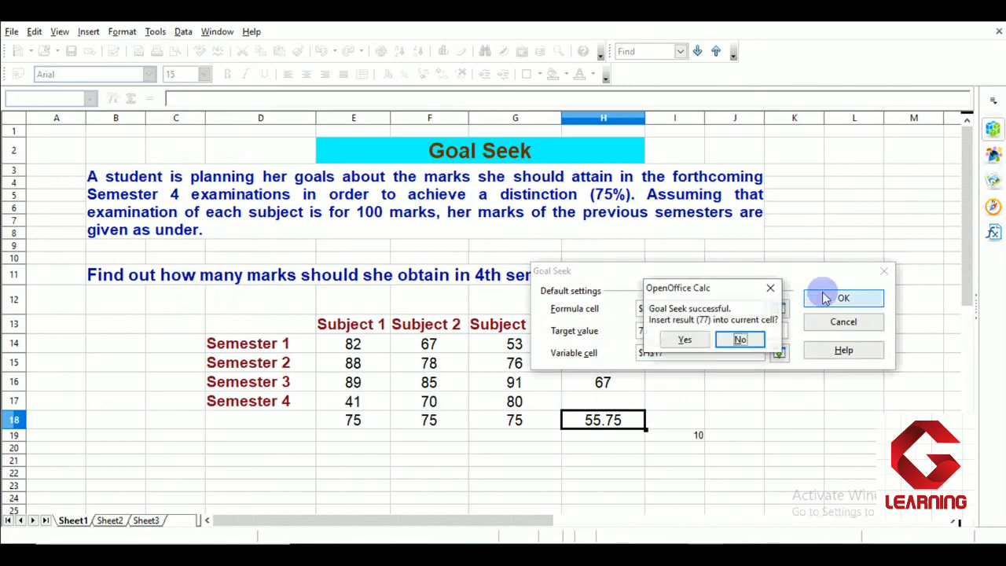
click(667, 339)
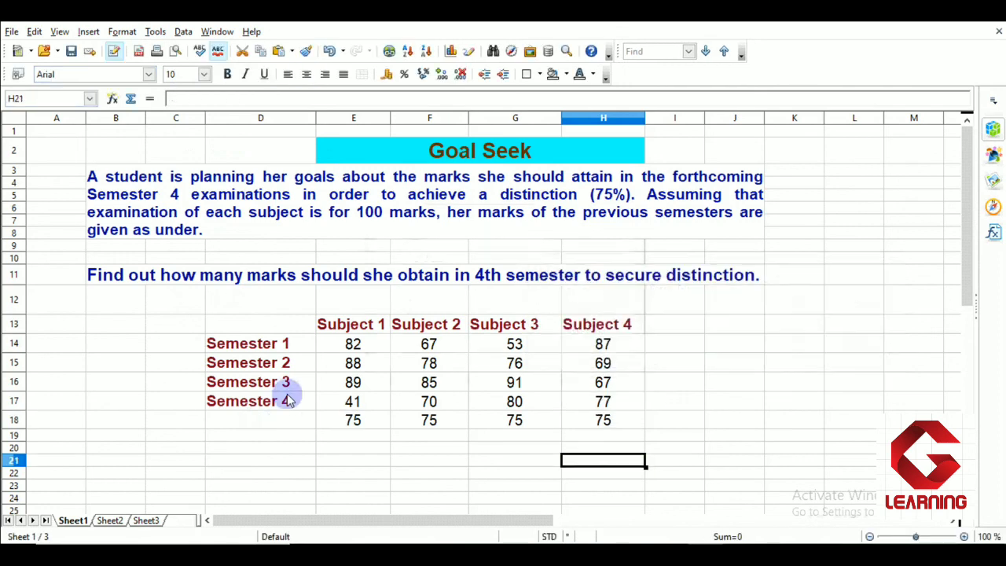